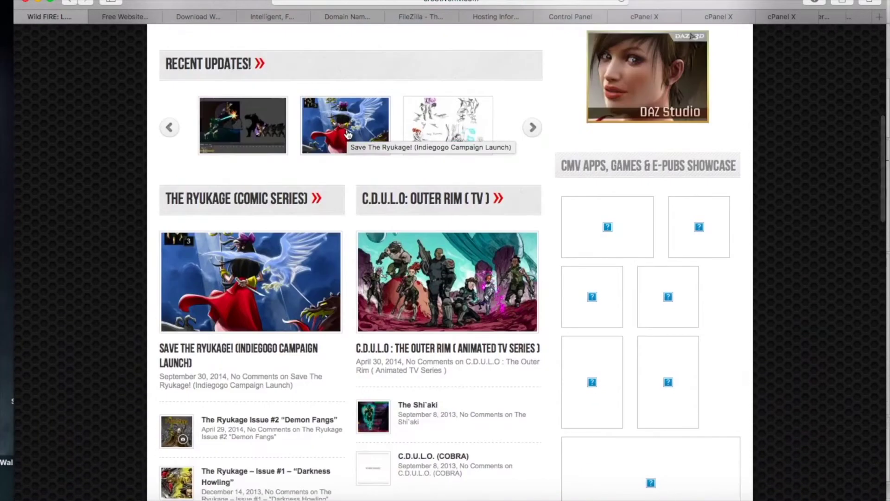
# - Scroll down through the current Wild Fire page and back up
pyautogui.scroll(-2, 322, 172)
pyautogui.scroll(10, 321, 165)
pyautogui.scroll(-5, 304, 160)
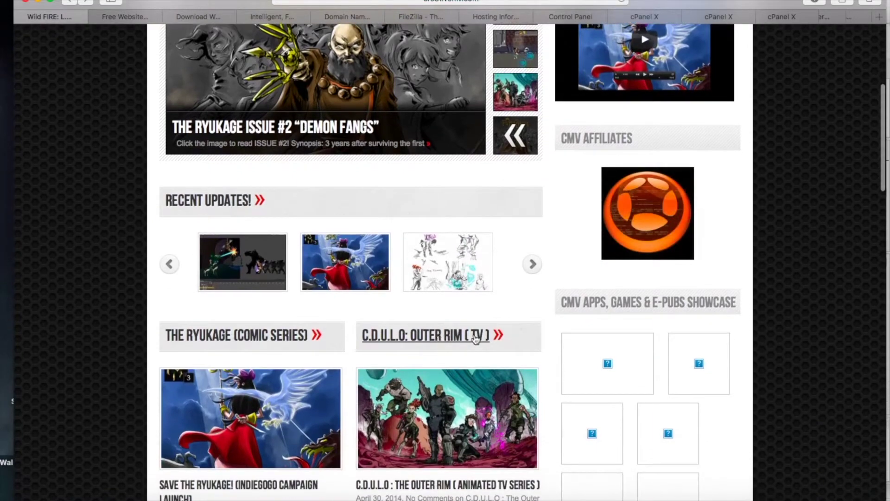
pyautogui.scroll(-2, 470, 343)
pyautogui.scroll(-6, 470, 343)
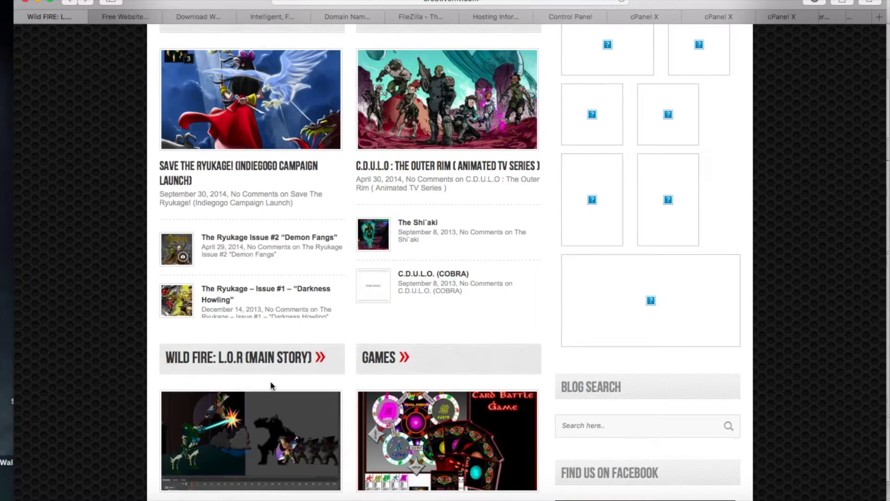
pyautogui.scroll(-3, 269, 380)
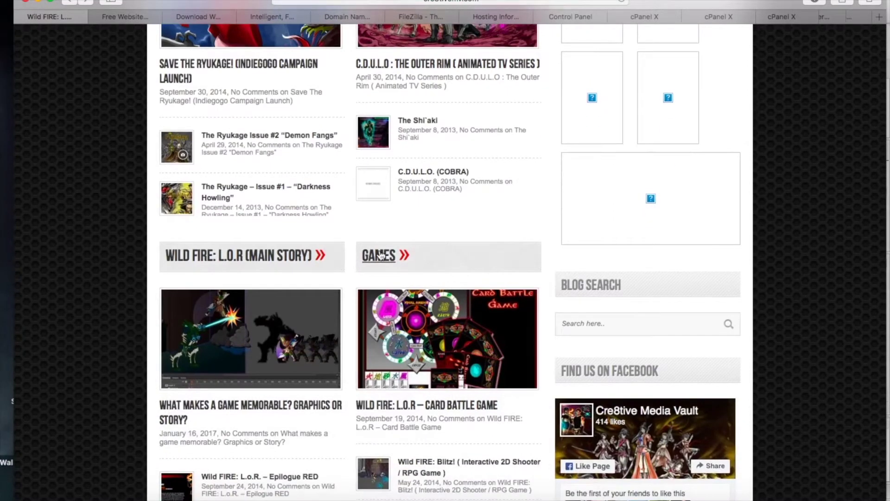
pyautogui.scroll(-2, 379, 256)
pyautogui.scroll(-1, 421, 376)
pyautogui.scroll(1, 421, 376)
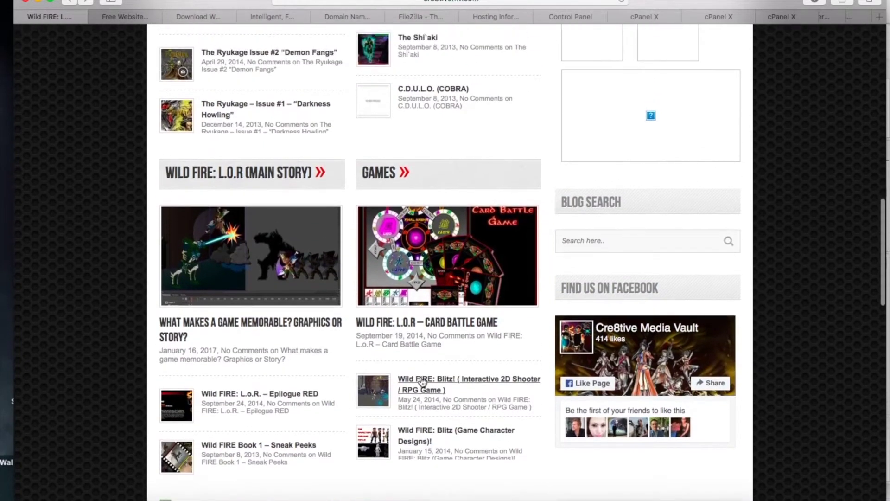
pyautogui.scroll(10, 422, 381)
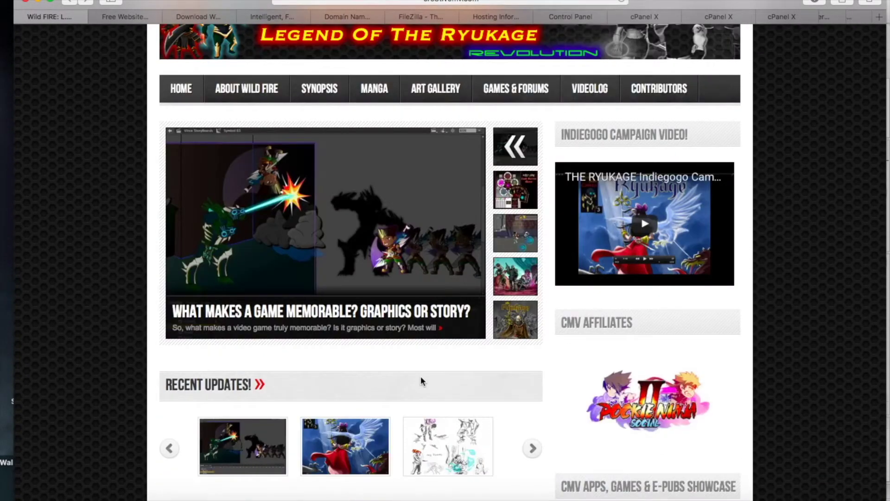
pyautogui.scroll(2, 421, 381)
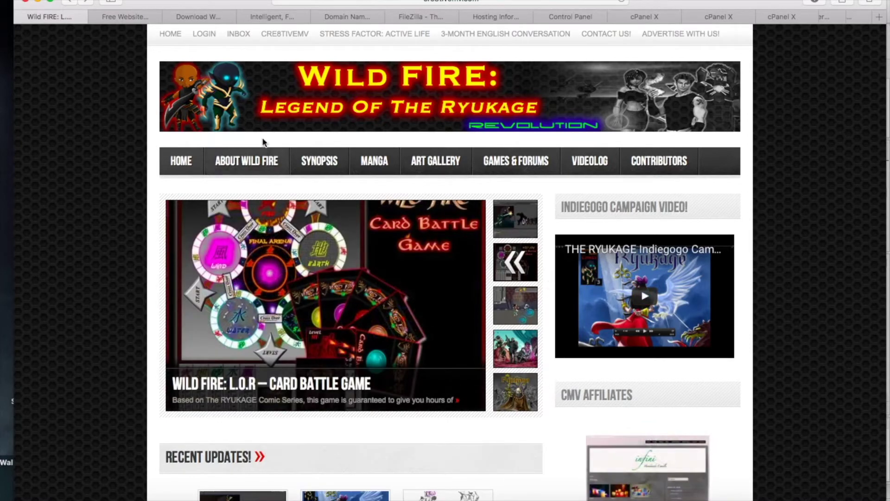
# - Switch to the 'Free Website...' Wix tab and browse its homepage, ending back at the top
pyautogui.click(122, 17)
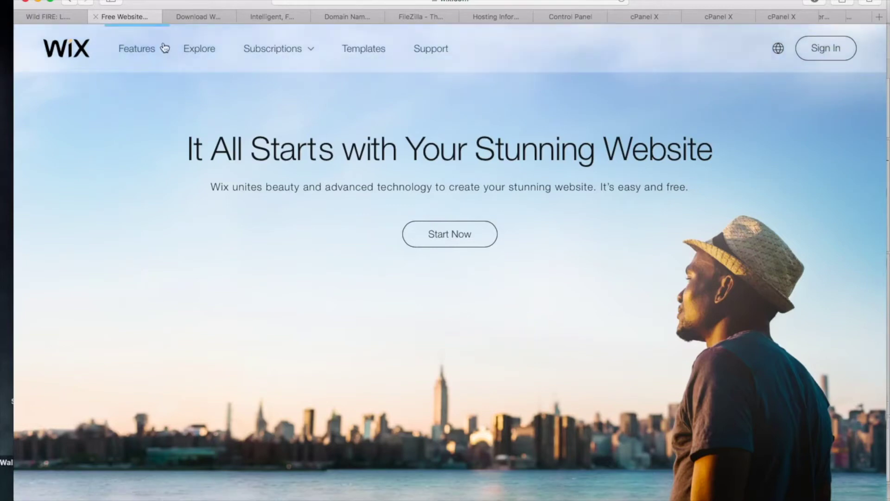
pyautogui.scroll(-10, 178, 203)
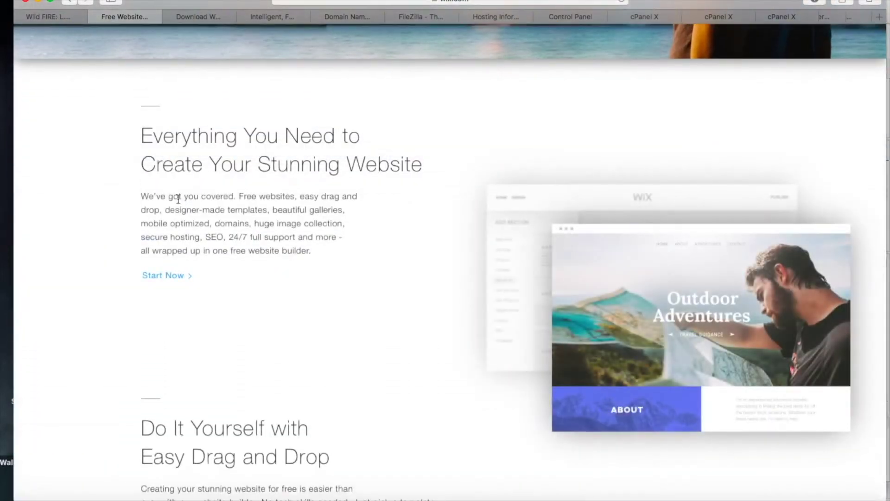
pyautogui.scroll(6, 177, 199)
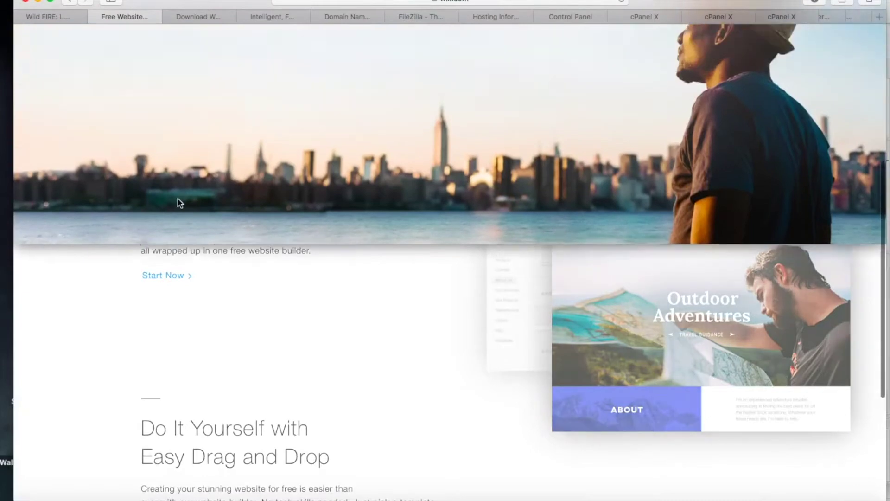
pyautogui.scroll(3, 178, 199)
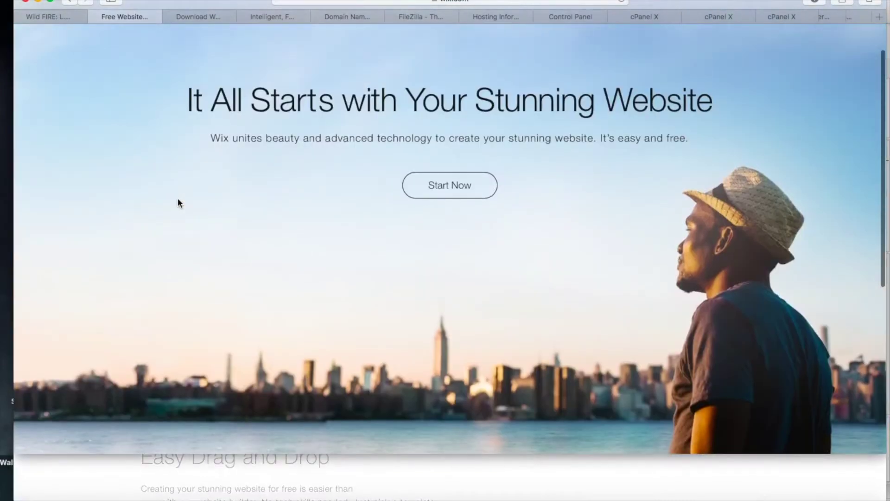
pyautogui.scroll(2, 177, 203)
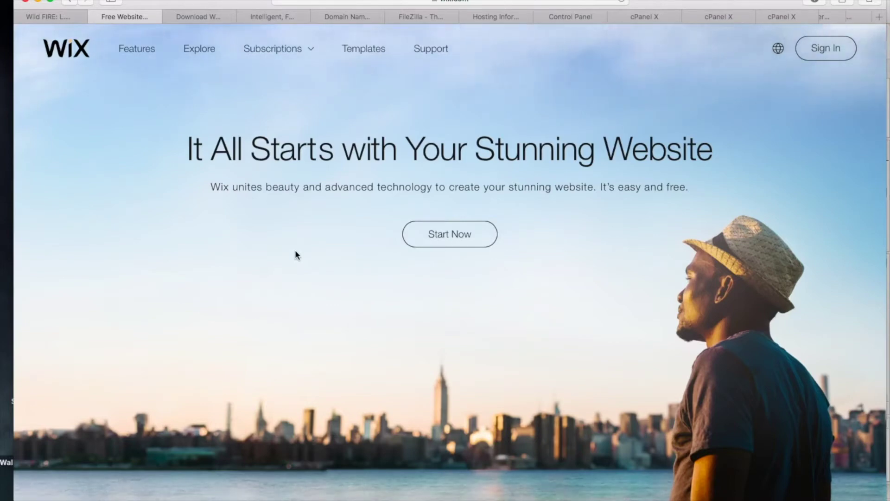
pyautogui.scroll(-1, 295, 253)
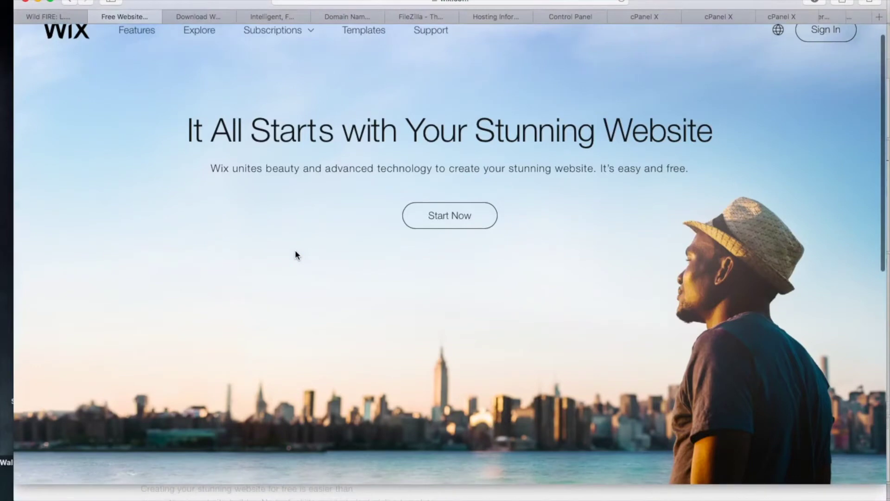
pyautogui.scroll(-5, 295, 252)
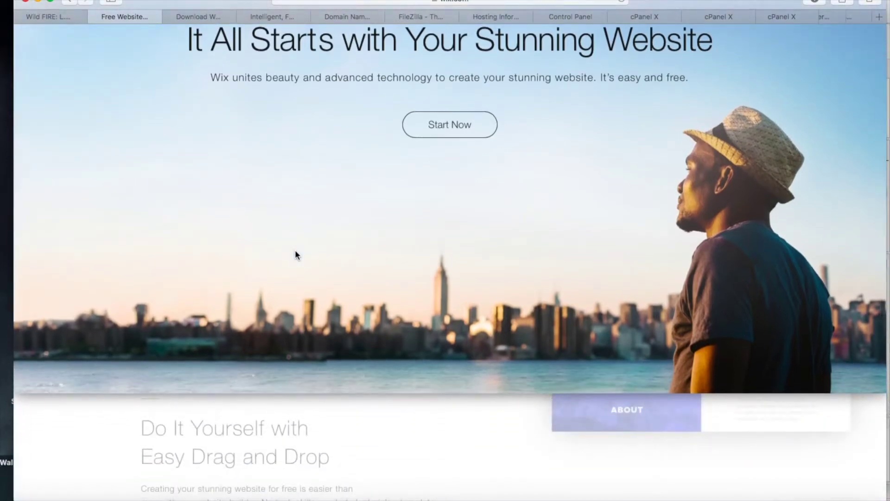
pyautogui.scroll(3, 295, 252)
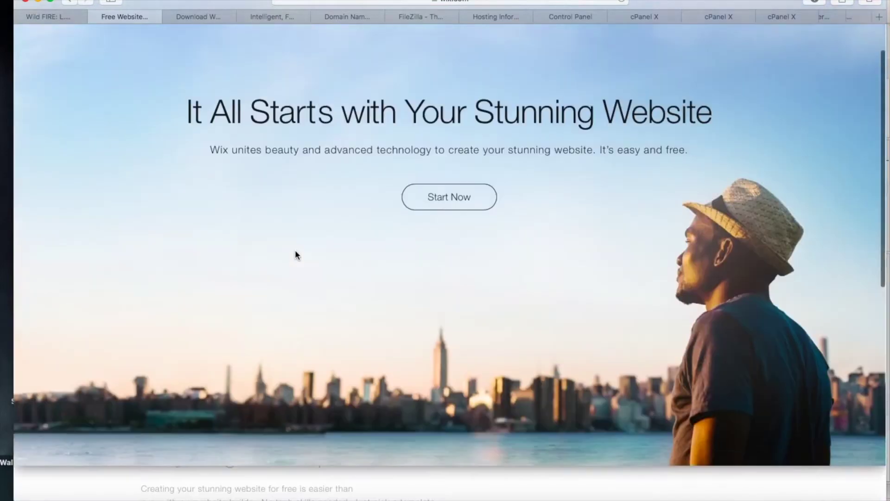
pyautogui.scroll(-1, 296, 252)
pyautogui.scroll(-3, 295, 251)
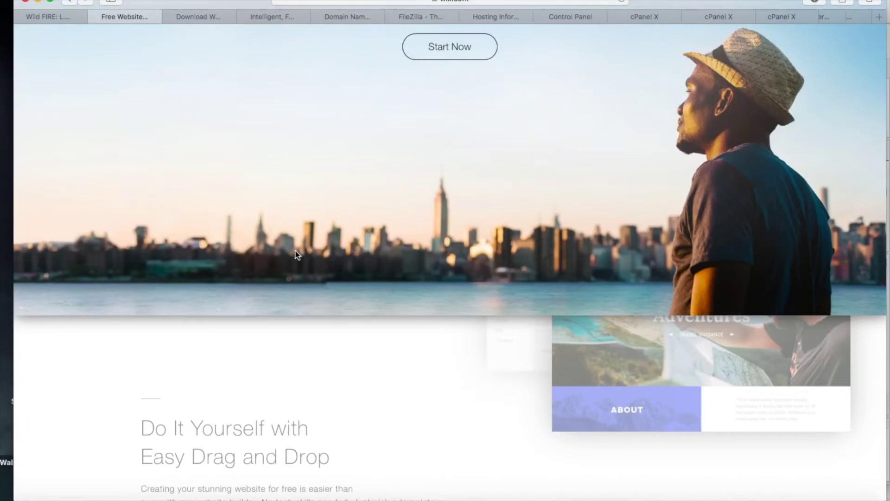
pyautogui.scroll(-5, 295, 250)
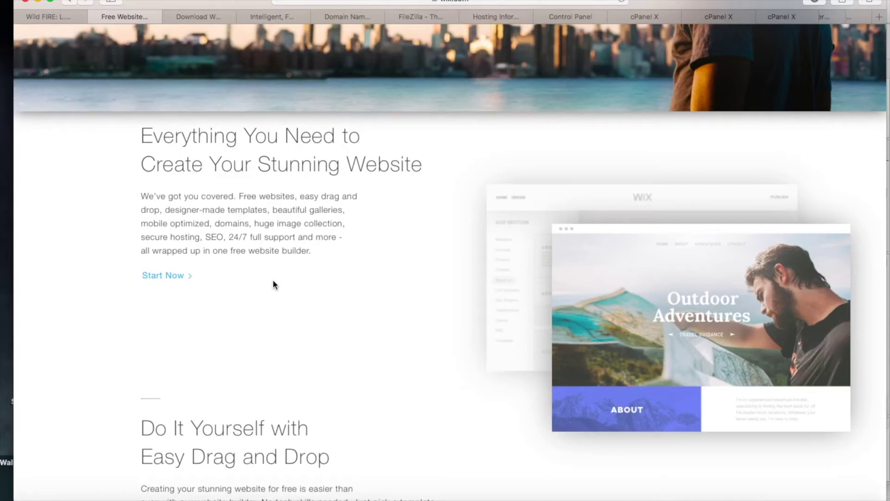
pyautogui.scroll(-1, 272, 284)
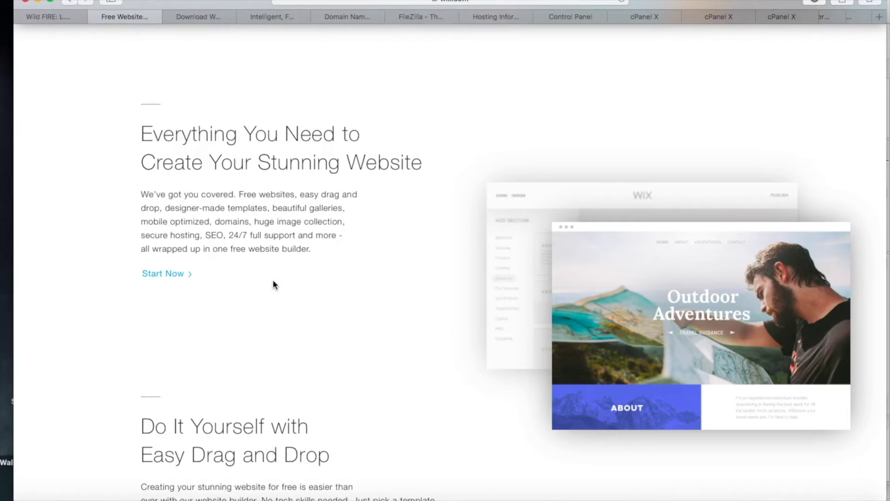
pyautogui.scroll(5, 273, 282)
pyautogui.scroll(2, 273, 281)
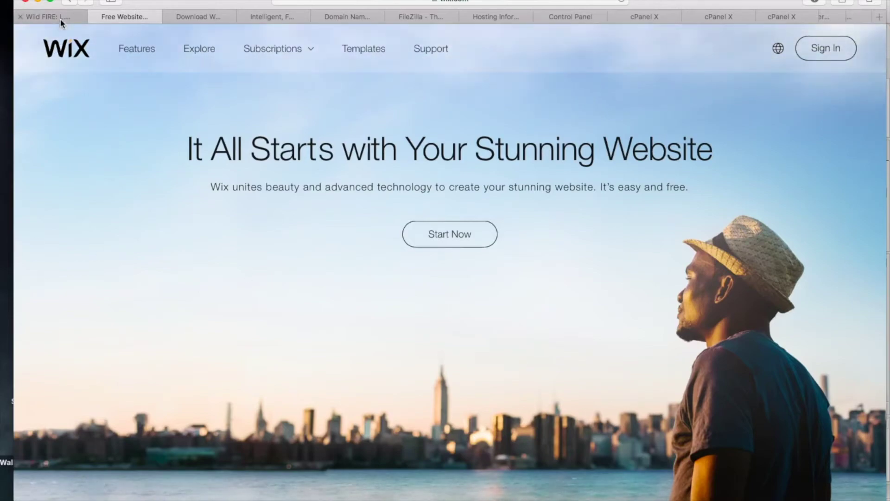
# - Return to the Wild Fire: Legend of the Ryukage tab and scroll its homepage down and back up
pyautogui.click(60, 16)
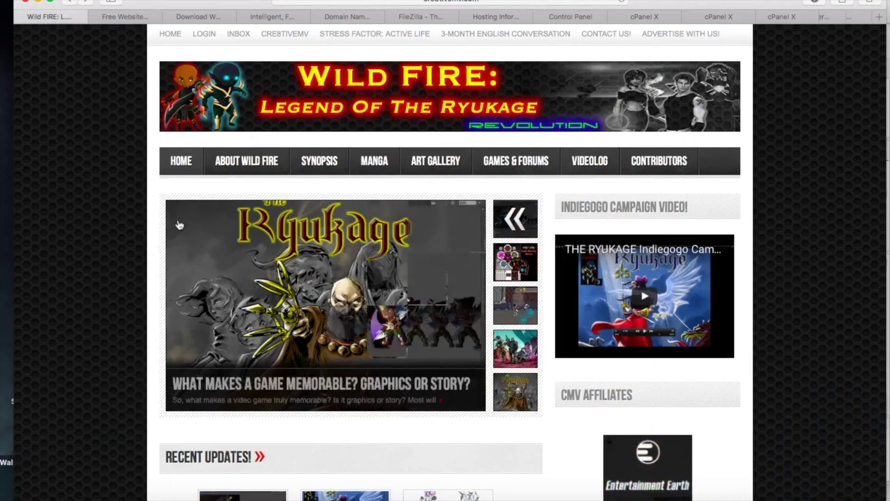
pyautogui.scroll(-5, 180, 225)
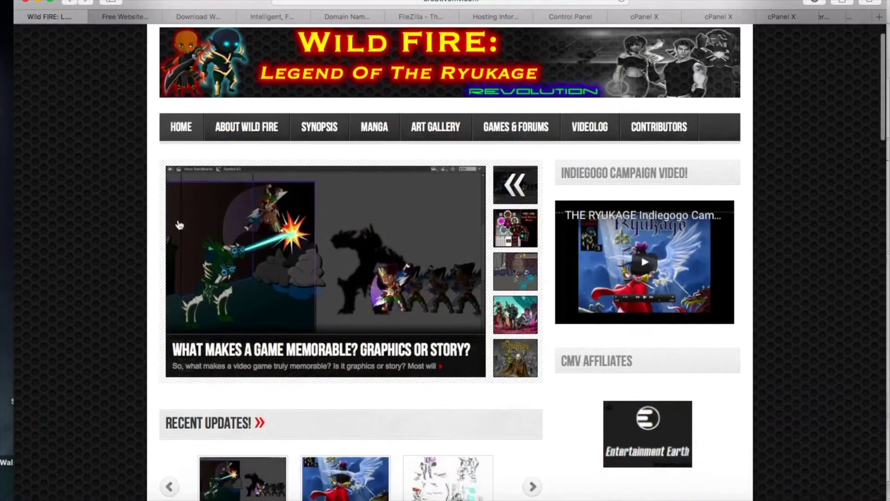
pyautogui.scroll(-15, 179, 226)
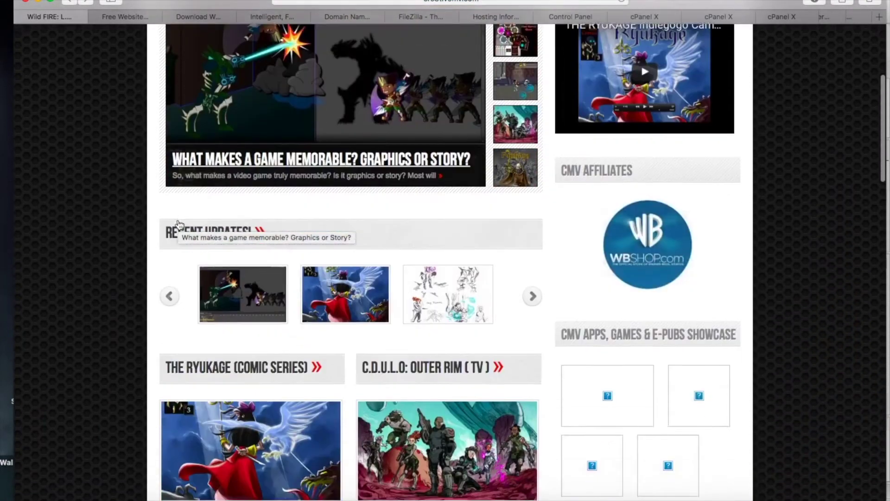
pyautogui.scroll(-12, 180, 225)
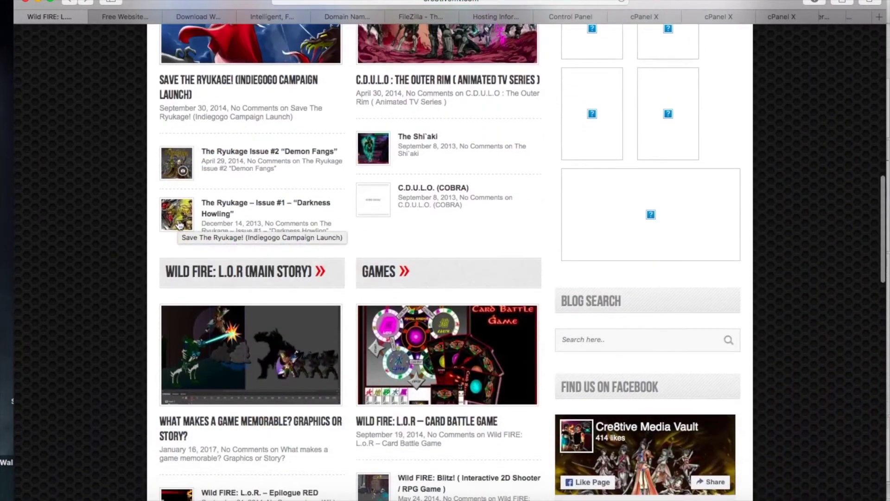
pyautogui.scroll(-3, 180, 225)
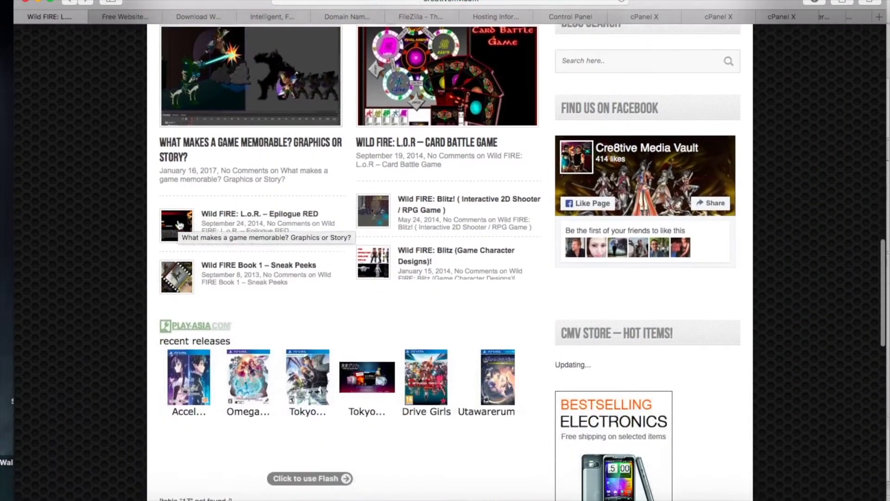
pyautogui.scroll(13, 180, 225)
pyautogui.scroll(18, 180, 225)
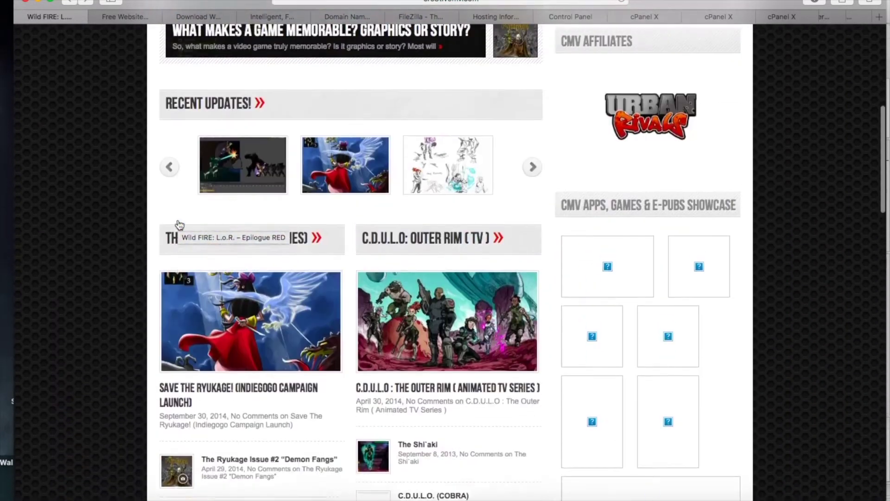
pyautogui.scroll(4, 180, 226)
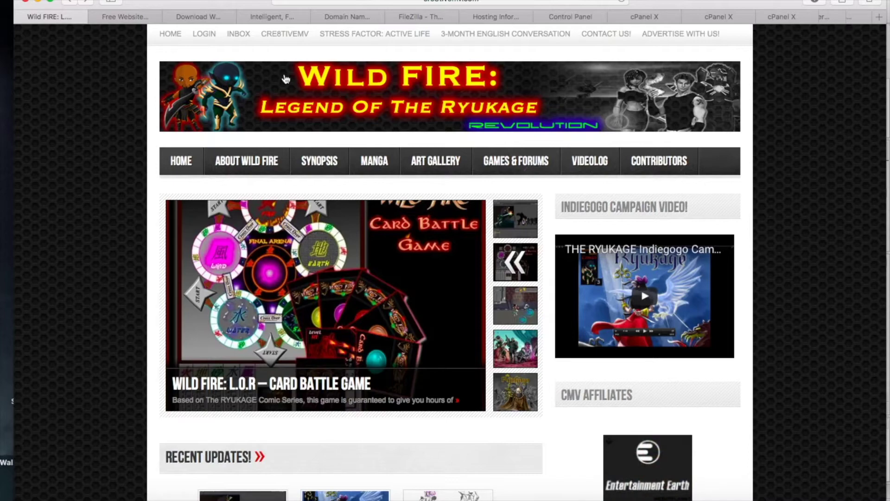
# - View the Lunarpages hosting page and its Web Hosting plans, then open a new Favorites tab
pyautogui.click(270, 19)
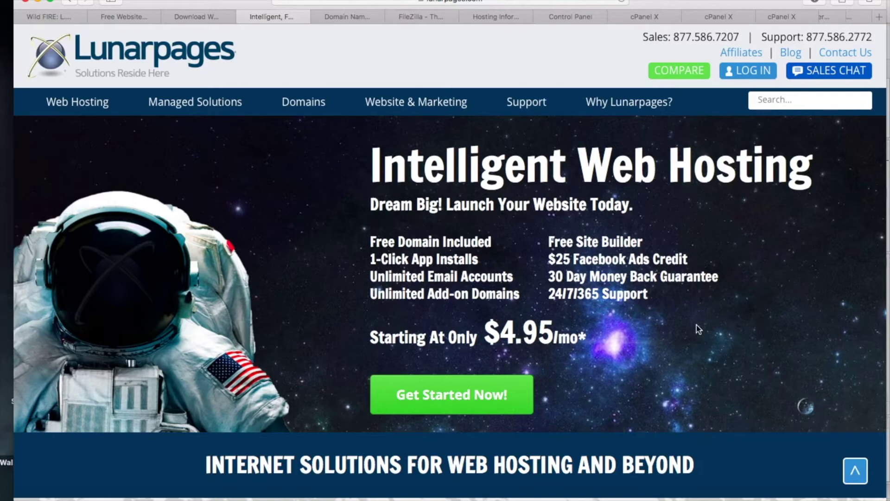
pyautogui.scroll(-1, 655, 289)
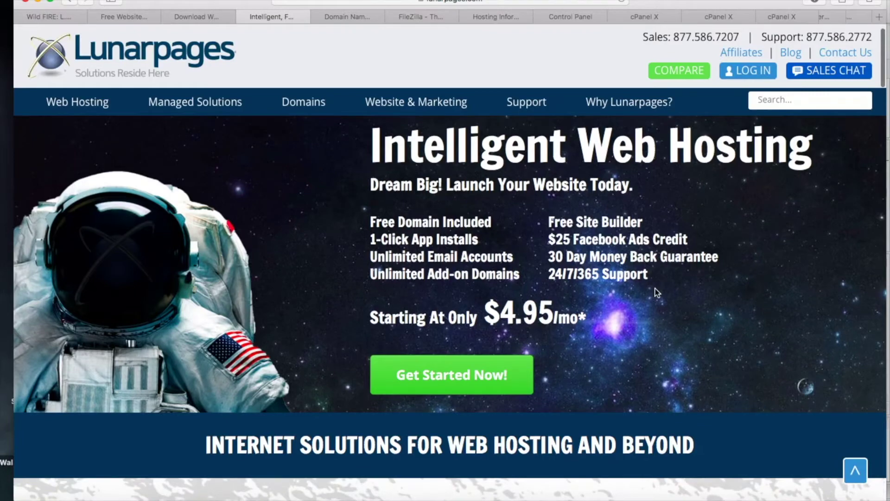
pyautogui.scroll(-3, 656, 291)
pyautogui.scroll(4, 657, 292)
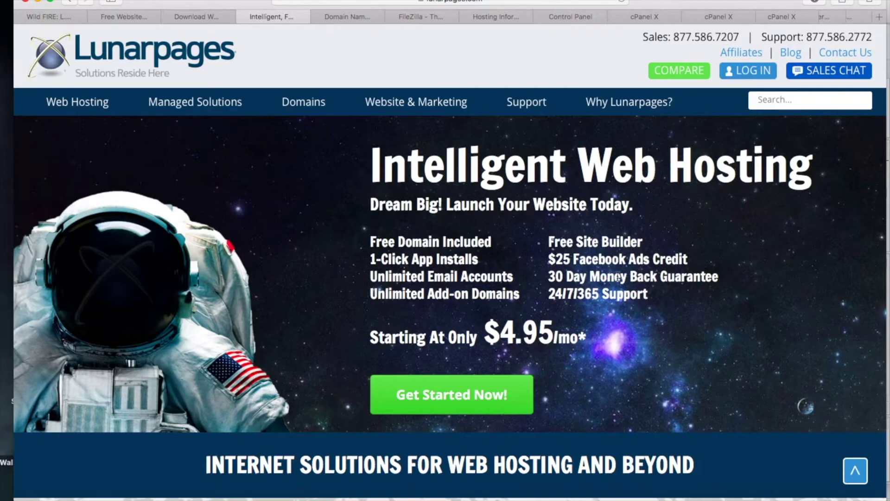
pyautogui.moveTo(78, 104)
pyautogui.click(879, 19)
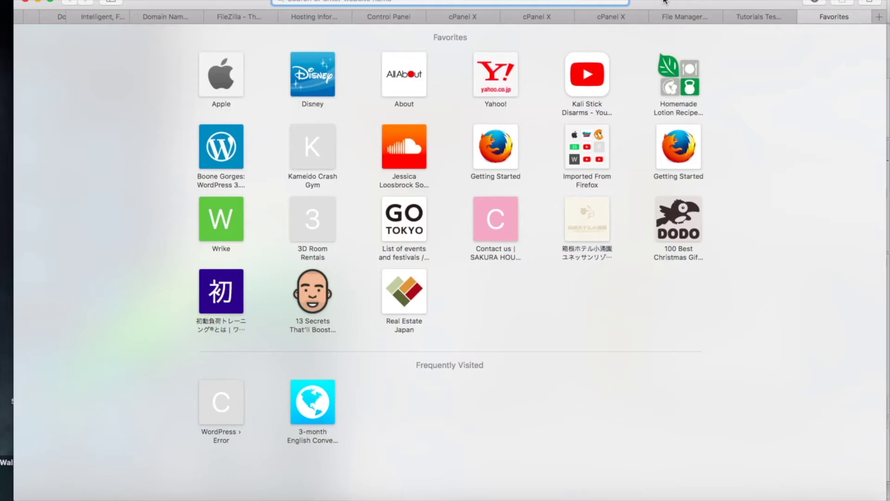
# - Search Google for 'ryukage' from the address bar
pyautogui.write('ryukage')
pyautogui.press('Return')
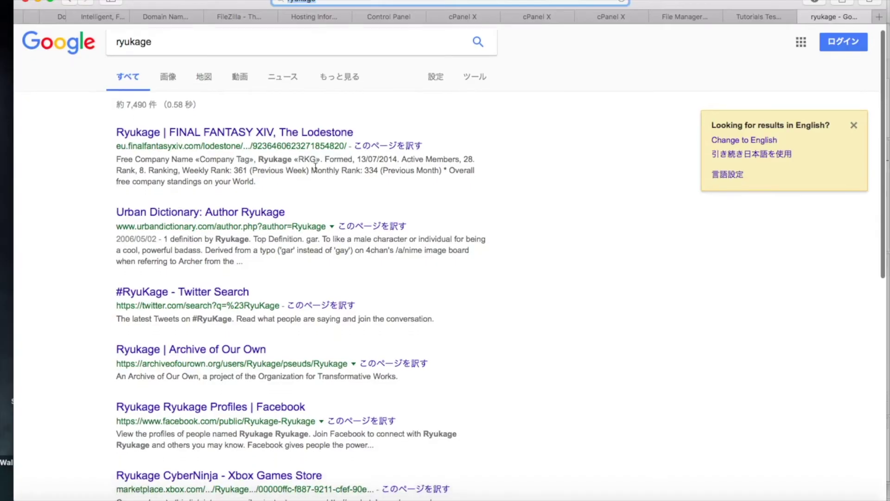
pyautogui.scroll(-7, 315, 166)
pyautogui.scroll(4, 295, 154)
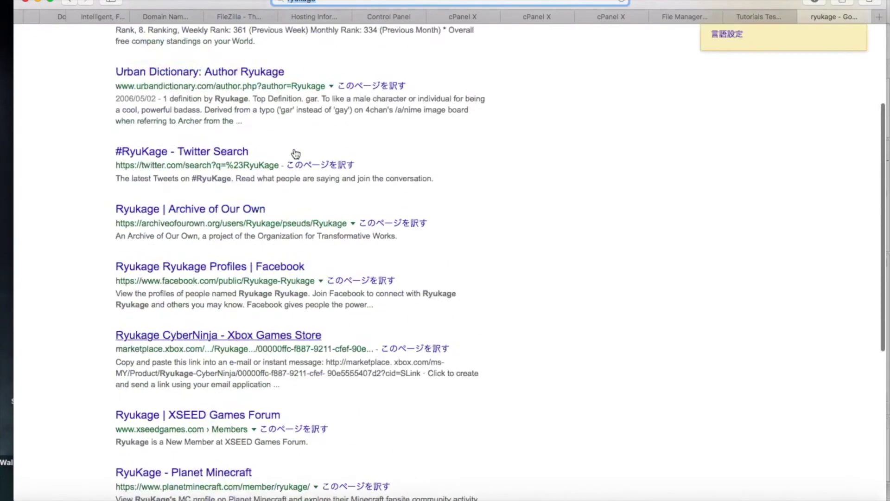
pyautogui.scroll(3, 296, 153)
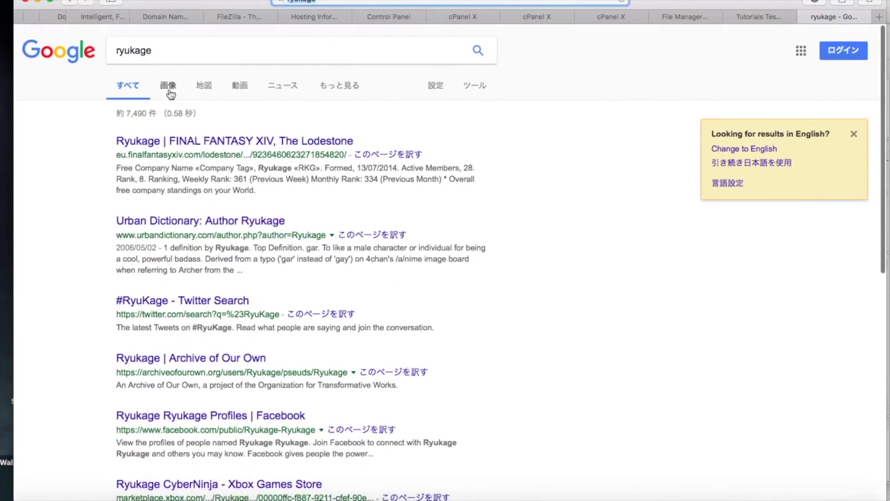
# - Switch to the 画像 (Images) results for ryukage and scroll through them
pyautogui.click(168, 89)
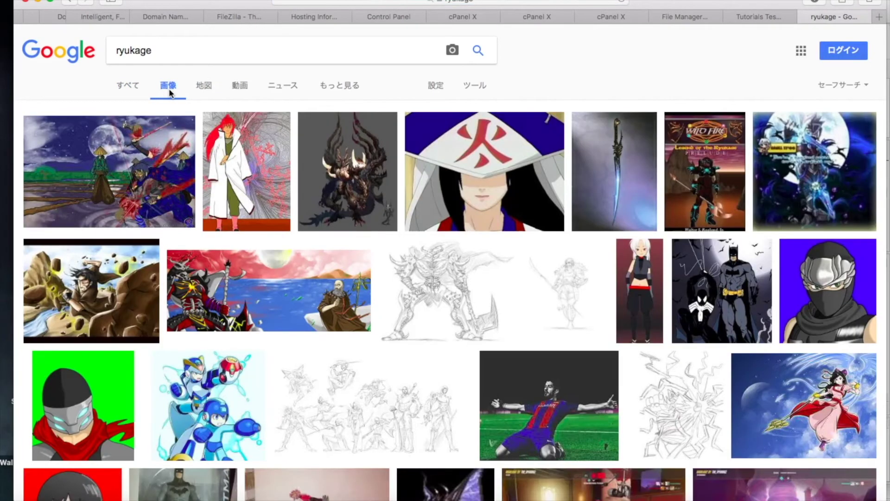
pyautogui.scroll(-2, 464, 198)
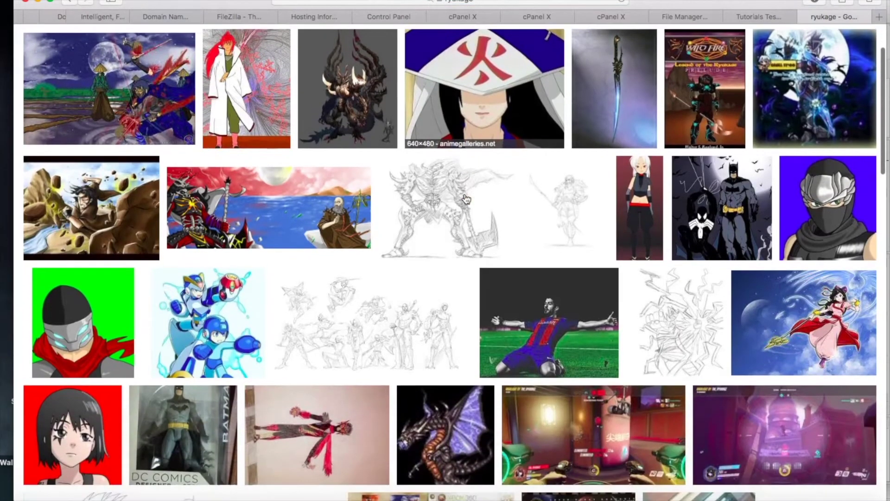
pyautogui.scroll(-6, 466, 198)
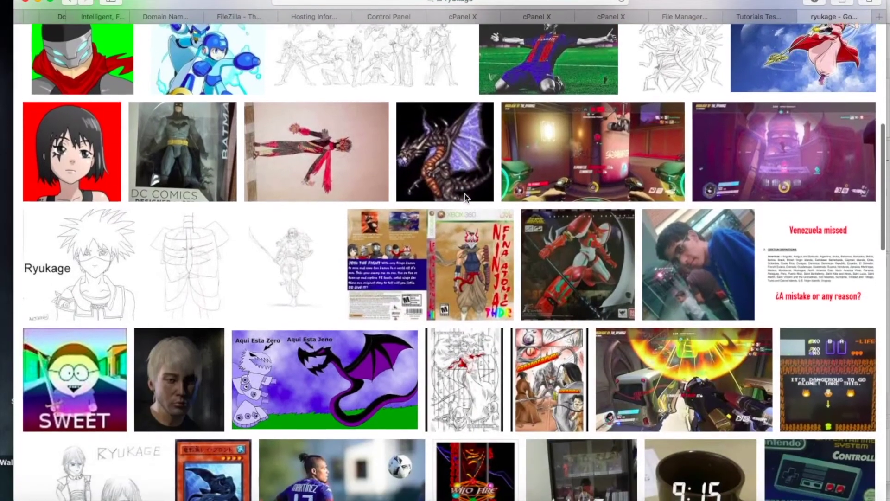
pyautogui.scroll(-2, 465, 193)
pyautogui.scroll(-1, 466, 200)
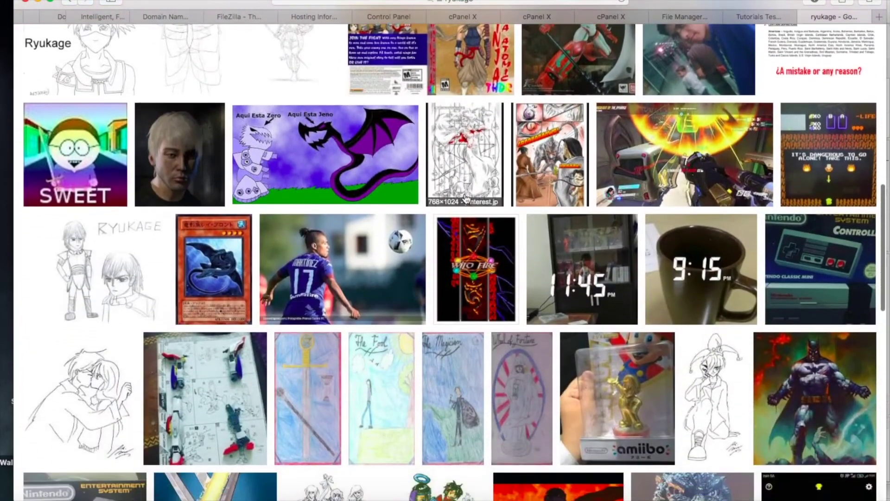
pyautogui.scroll(-7, 406, 259)
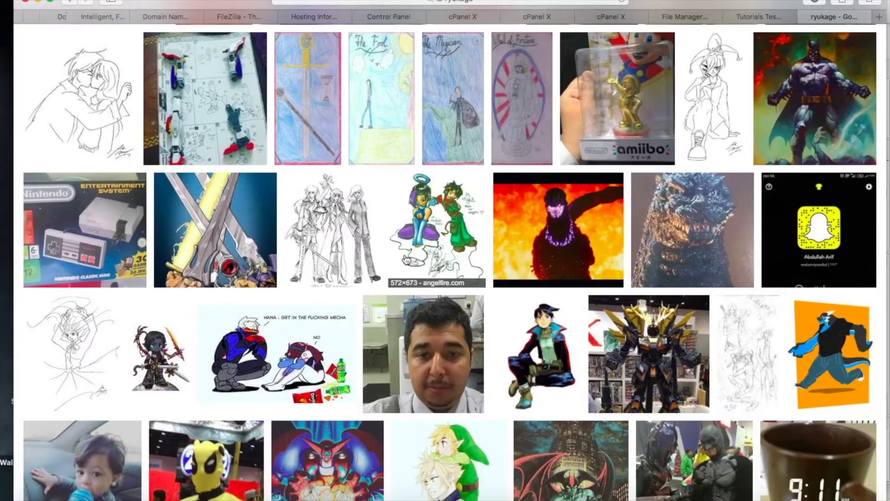
pyautogui.scroll(-9, 406, 259)
pyautogui.scroll(20, 407, 259)
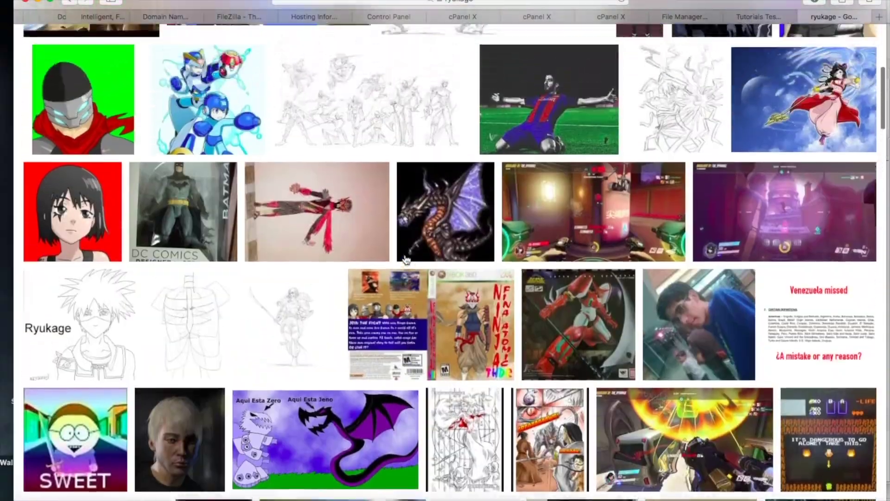
pyautogui.scroll(7, 407, 258)
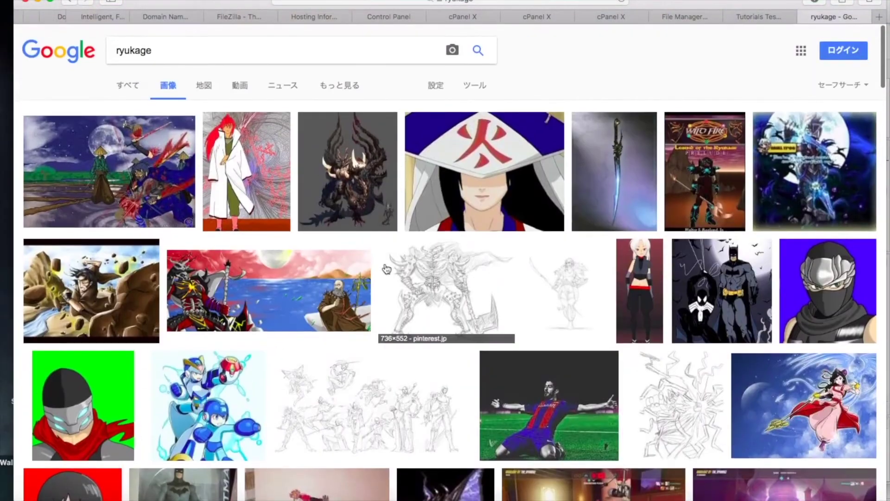
pyautogui.scroll(-4, 367, 325)
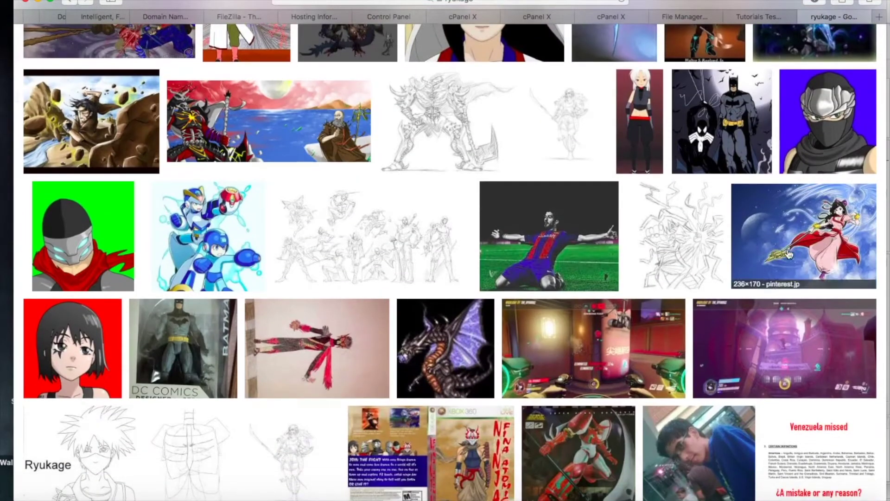
pyautogui.scroll(4, 789, 254)
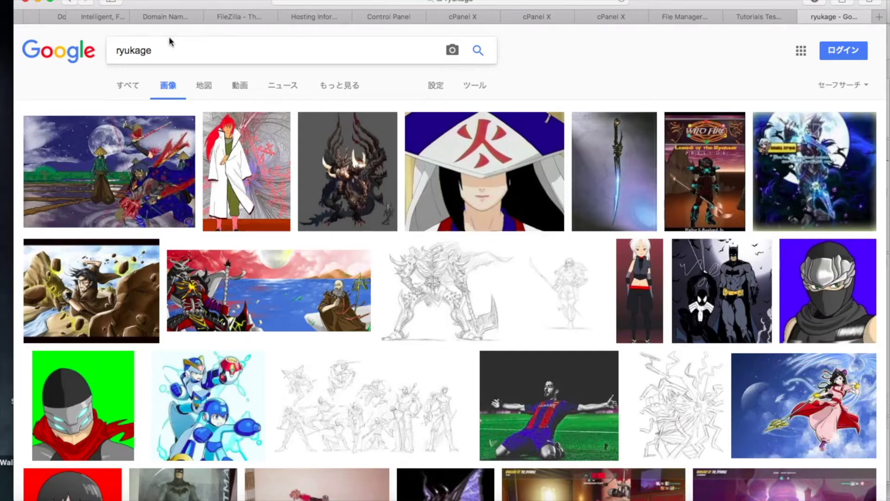
# - Glance at the Lunarpages tab, return to the ryukage images, and put the caret in the query
pyautogui.click(94, 15)
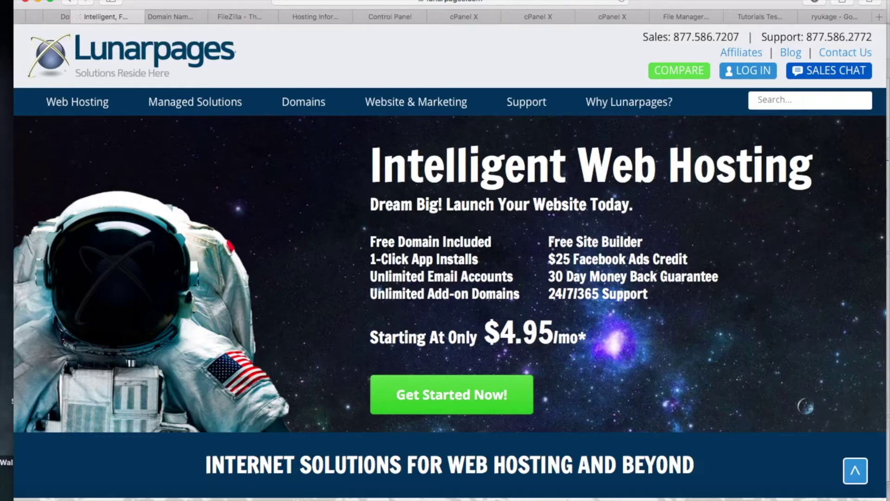
pyautogui.click(825, 17)
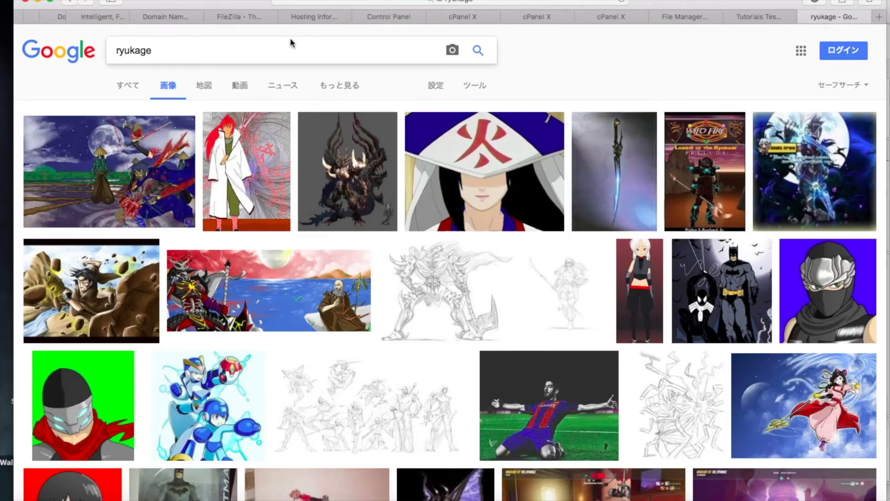
pyautogui.click(287, 50)
# - Rewrite the search query as 'comics', then move to the Wild FIRE website tab
pyautogui.write('comic')
pyautogui.press('BackSpace')
pyautogui.press('BackSpace')
pyautogui.press('BackSpace')
pyautogui.press('BackSpace')
pyautogui.press('BackSpace')
pyautogui.write('anime')
pyautogui.press('BackSpace')
pyautogui.press('BackSpace')
pyautogui.press('BackSpace')
pyautogui.press('BackSpace')
pyautogui.press('BackSpace')
pyautogui.press('BackSpace')
pyautogui.press('BackSpace')
pyautogui.press('BackSpace')
pyautogui.press('BackSpace')
pyautogui.press('BackSpace')
pyautogui.press('BackSpace')
pyautogui.press('BackSpace')
pyautogui.press('BackSpace')
pyautogui.write('coics')
pyautogui.press('BackSpace')
pyautogui.press('BackSpace')
pyautogui.press('BackSpace')
pyautogui.press('BackSpace')
pyautogui.press('BackSpace')
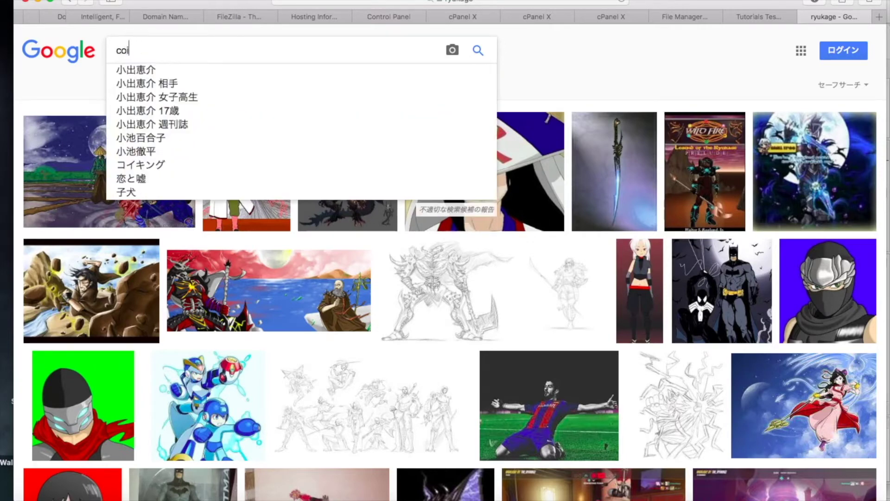
pyautogui.write('omics')
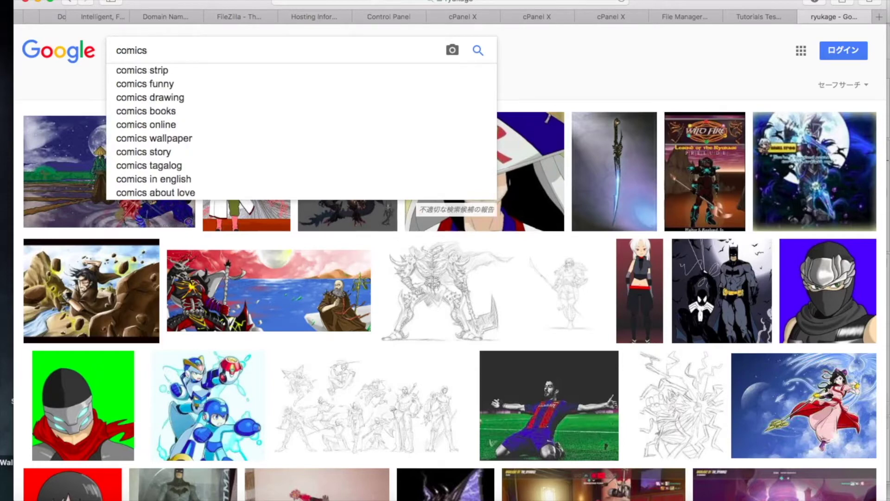
pyautogui.press('BackSpace')
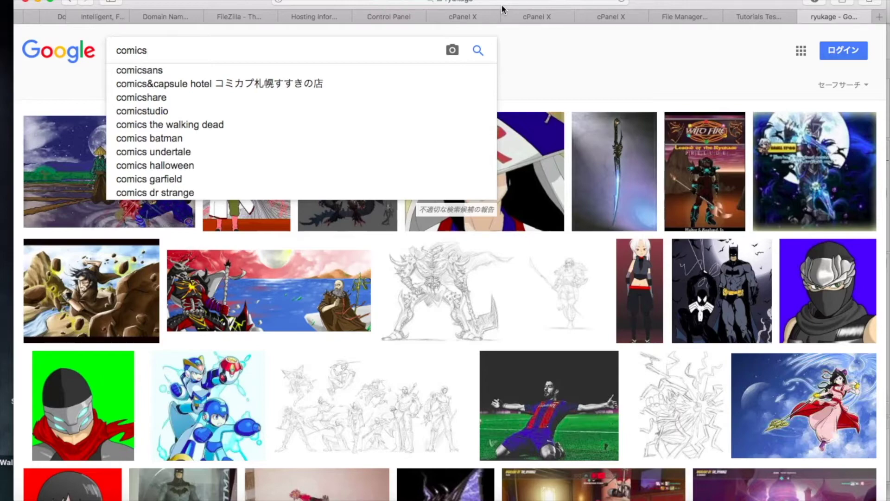
pyautogui.click(65, 18)
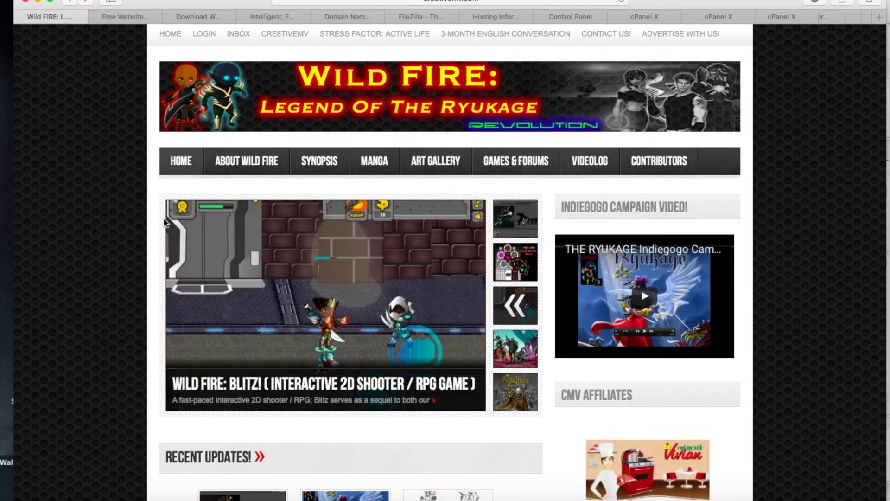
# - Pass through the Download WordPress tab to the Namecheap results for matchsticks.com
pyautogui.click(206, 18)
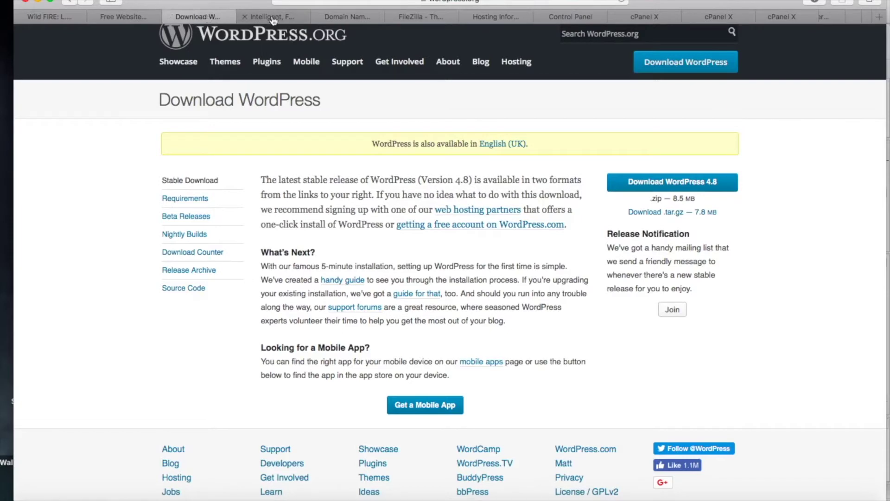
pyautogui.click(339, 18)
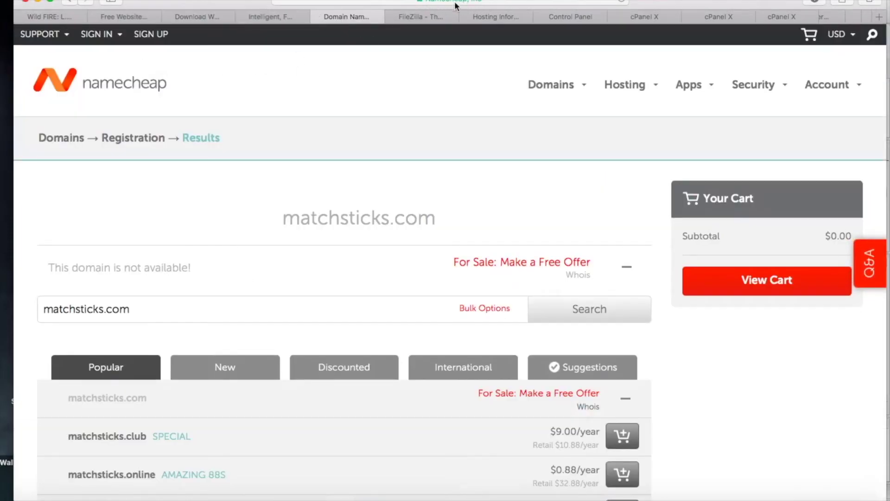
# - Search Namecheap for matchsticks.com, scroll the alternative extension prices, then switch to Lunarpages
pyautogui.click(198, 309)
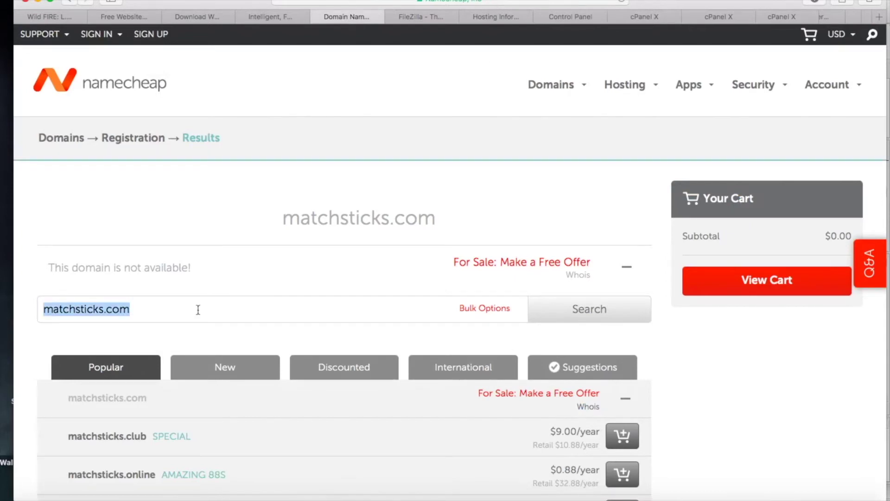
pyautogui.press('BackSpace')
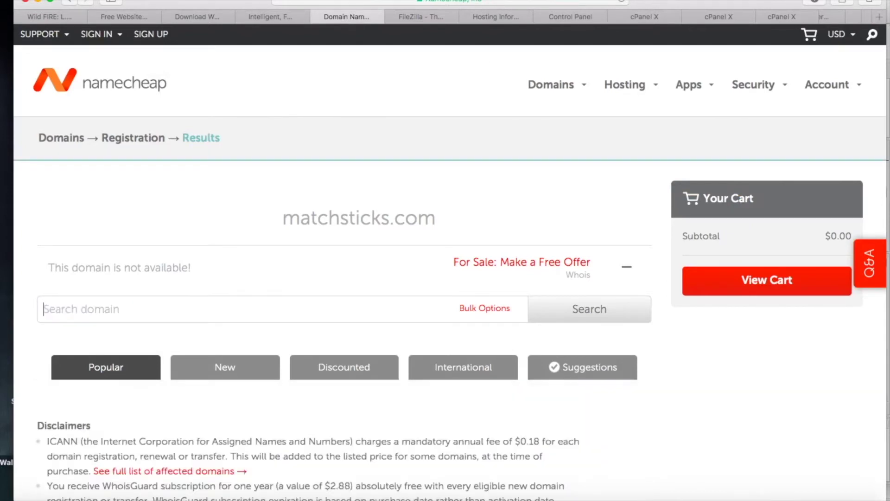
pyautogui.write('mat')
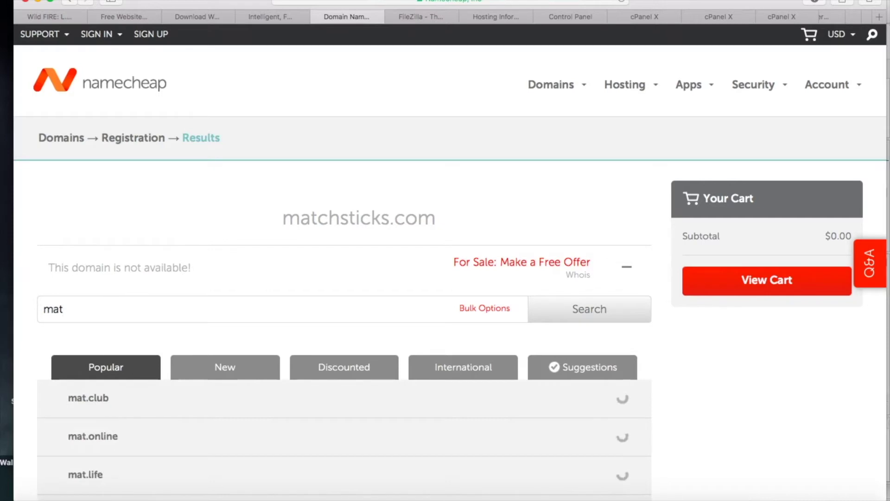
pyautogui.write('schisticks')
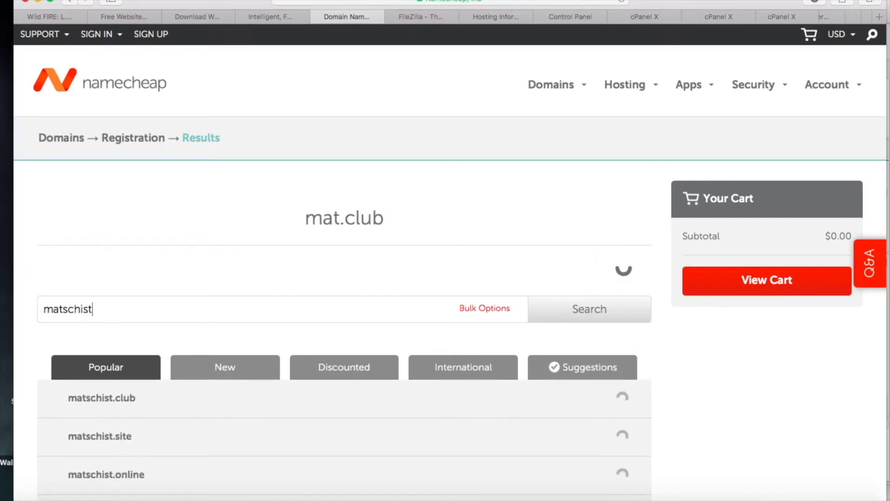
pyautogui.press('BackSpace')
pyautogui.press('BackSpace')
pyautogui.press('BackSpace')
pyautogui.press('BackSpace')
pyautogui.press('BackSpace')
pyautogui.press('BackSpace')
pyautogui.press('BackSpace')
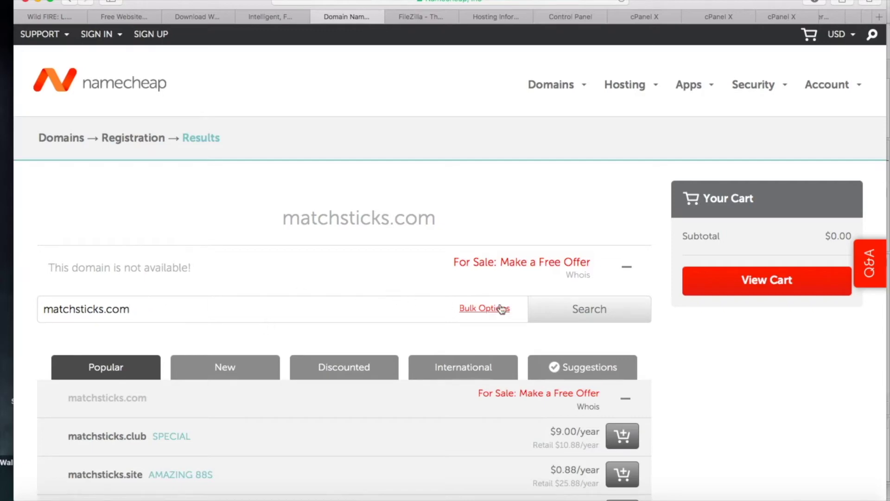
pyautogui.scroll(-5, 588, 316)
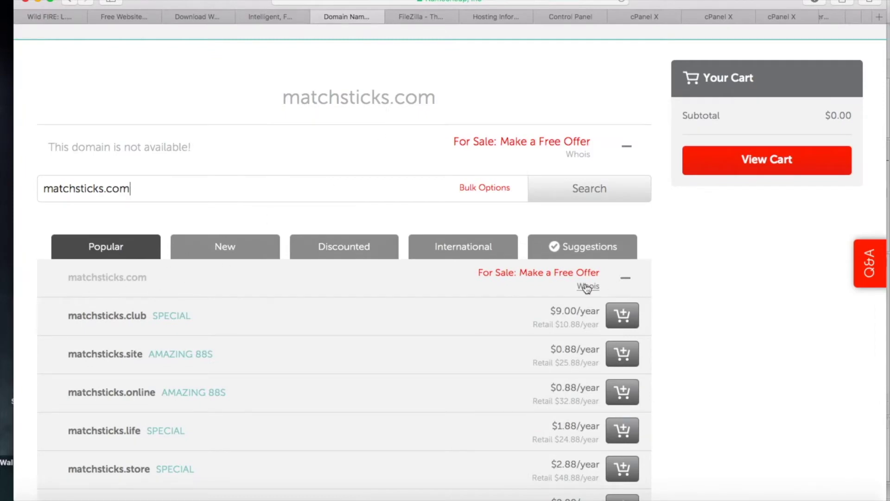
pyautogui.scroll(-7, 587, 288)
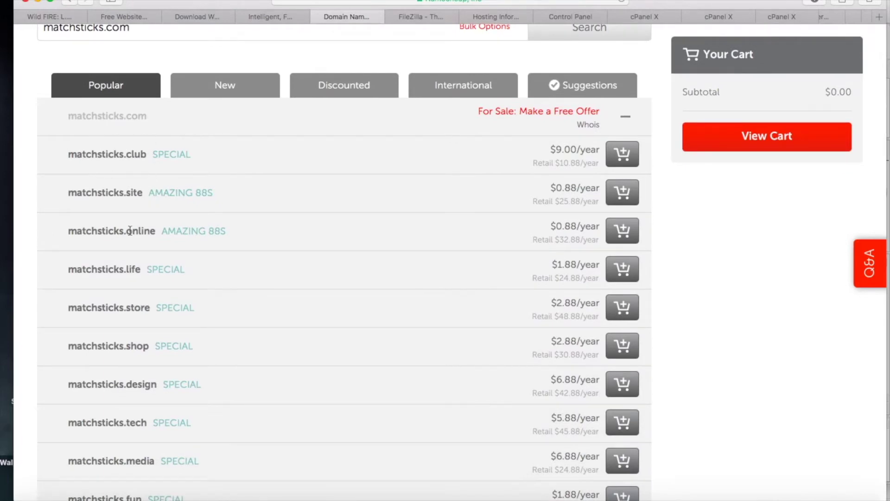
pyautogui.scroll(-4, 130, 230)
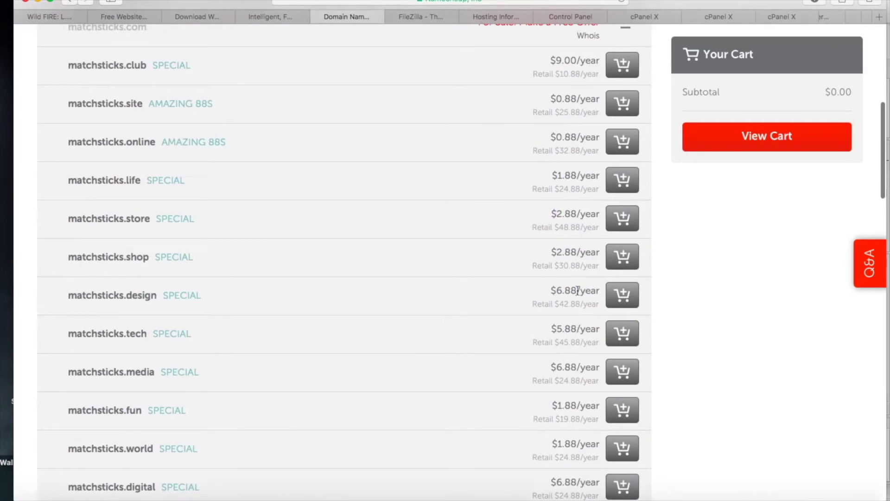
pyautogui.scroll(10, 568, 372)
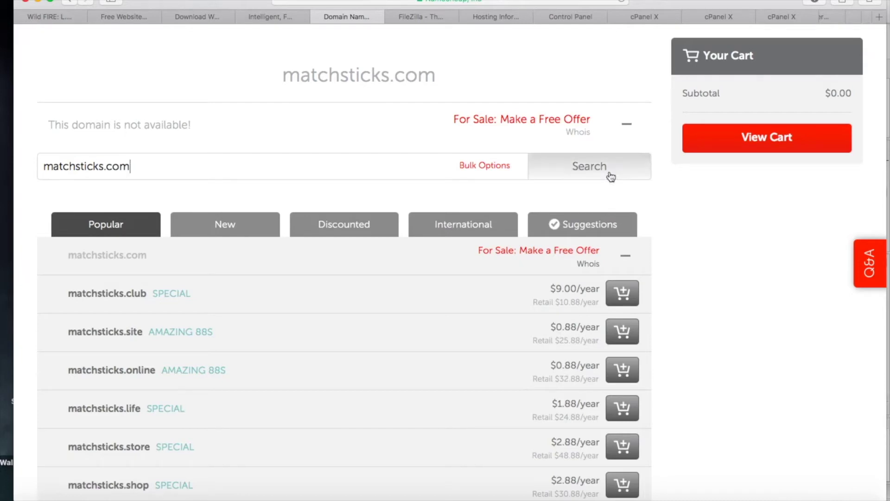
pyautogui.click(272, 19)
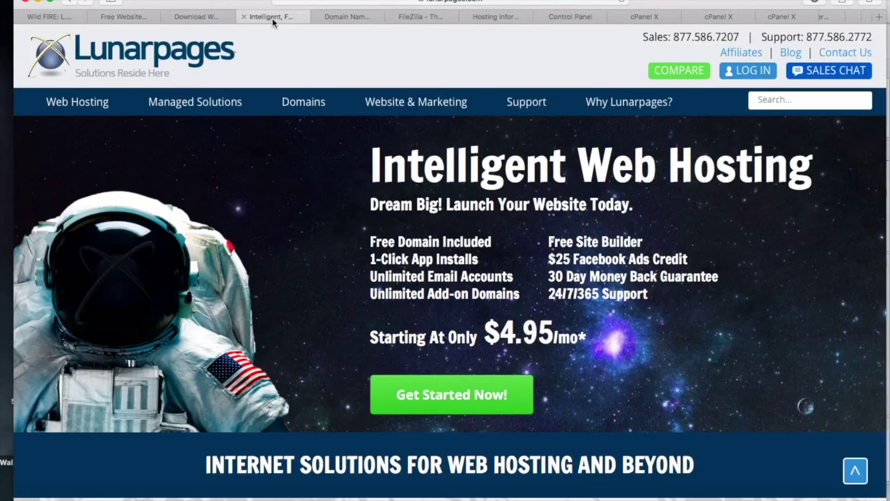
# - Revisit the matchsticks.com domain results, then bring up the FileZilla homepage tab
pyautogui.click(348, 16)
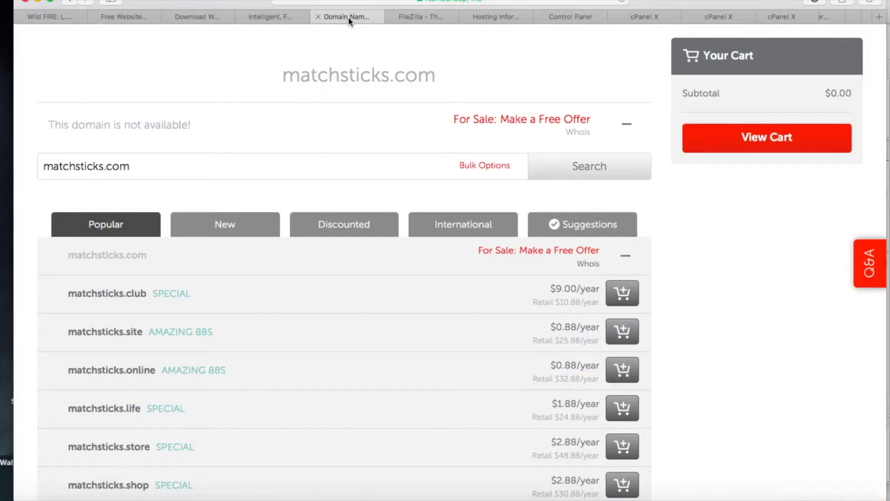
pyautogui.click(405, 18)
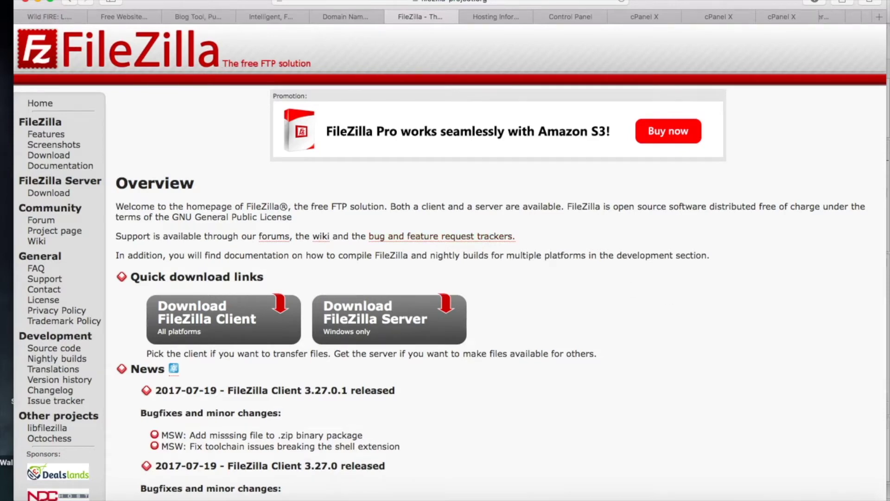
# - Download the WordPress 4.8 zip from WordPress.org
pyautogui.click(193, 17)
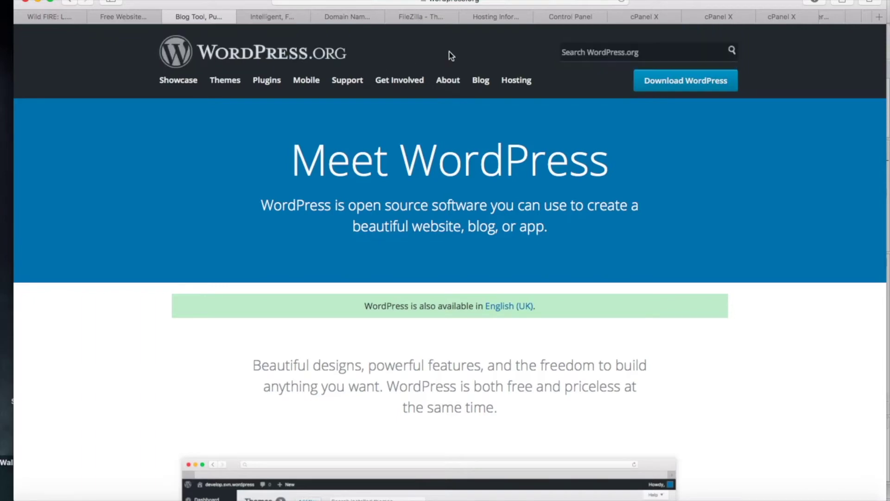
pyautogui.click(676, 83)
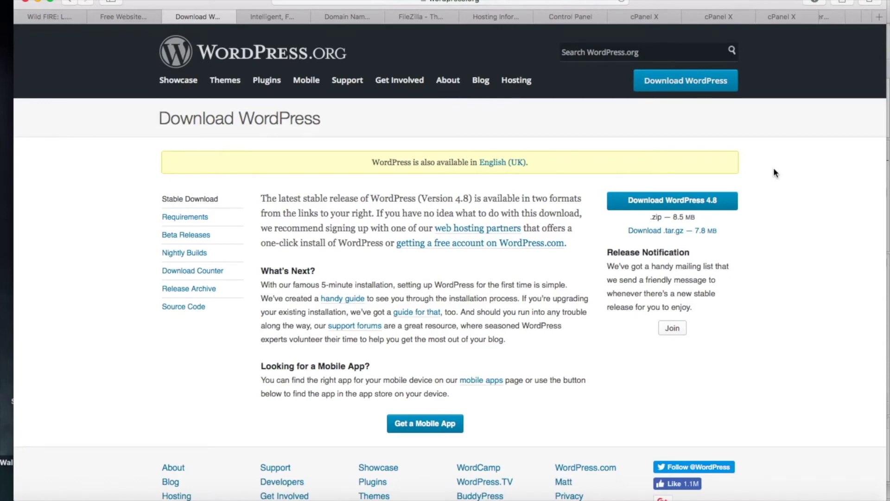
pyautogui.click(658, 206)
# - Bring the FileZilla client to the front from the Dock
pyautogui.moveTo(855, 490)
pyautogui.moveTo(706, 493)
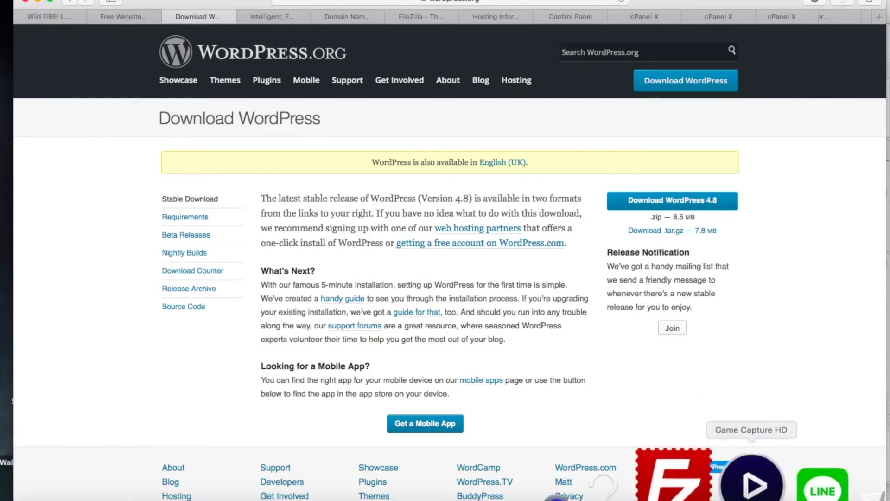
pyautogui.click(706, 489)
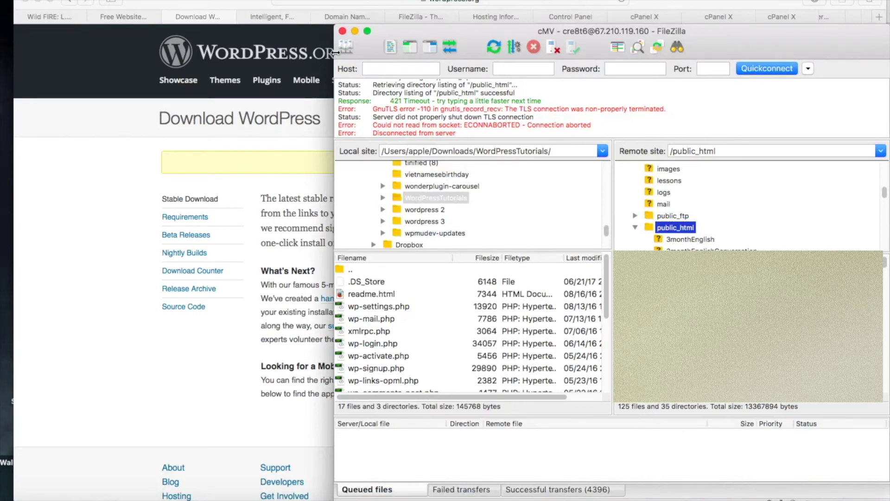
# - Connect to the saved hosting server from Site Manager, then bring the browser window forward
pyautogui.click(350, 43)
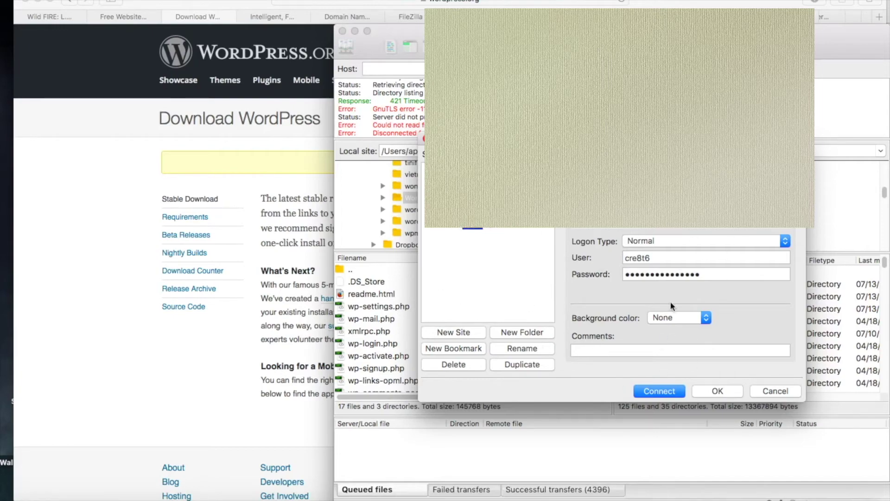
pyautogui.click(654, 395)
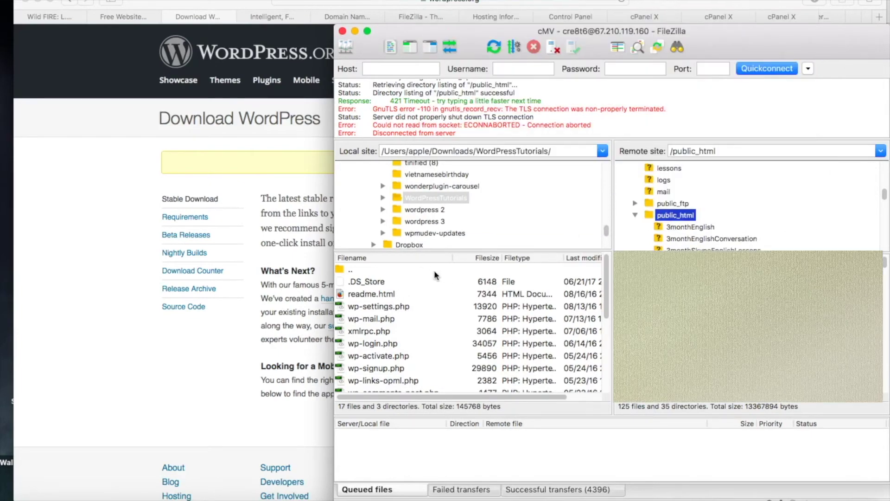
pyautogui.click(322, 262)
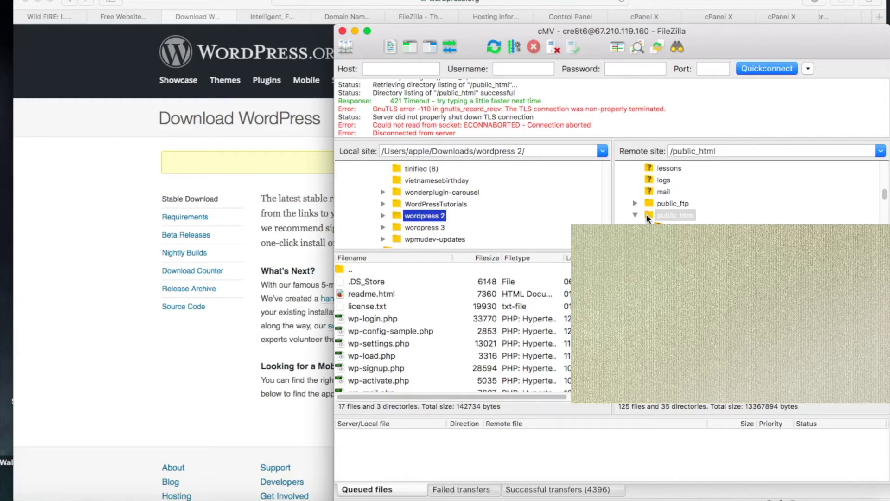
# - Select the remote public_html folder, then the local wordpress 2 folder for renaming
pyautogui.click(677, 215)
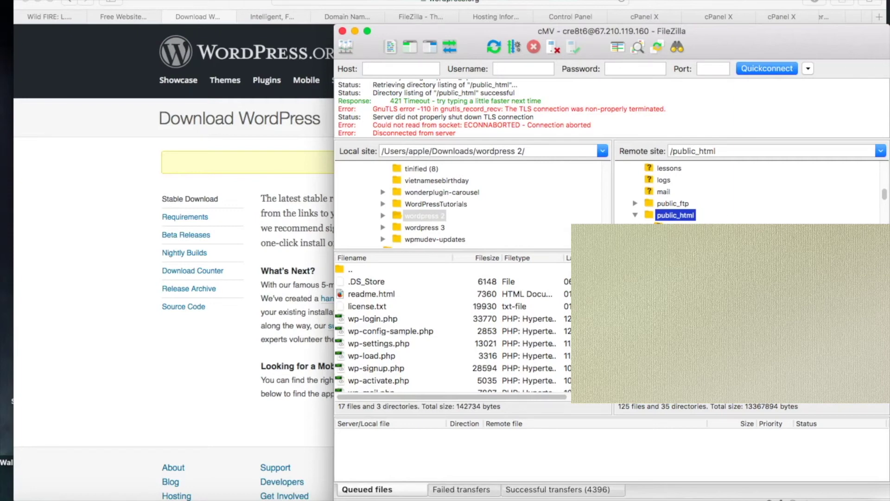
pyautogui.scroll(5, 438, 181)
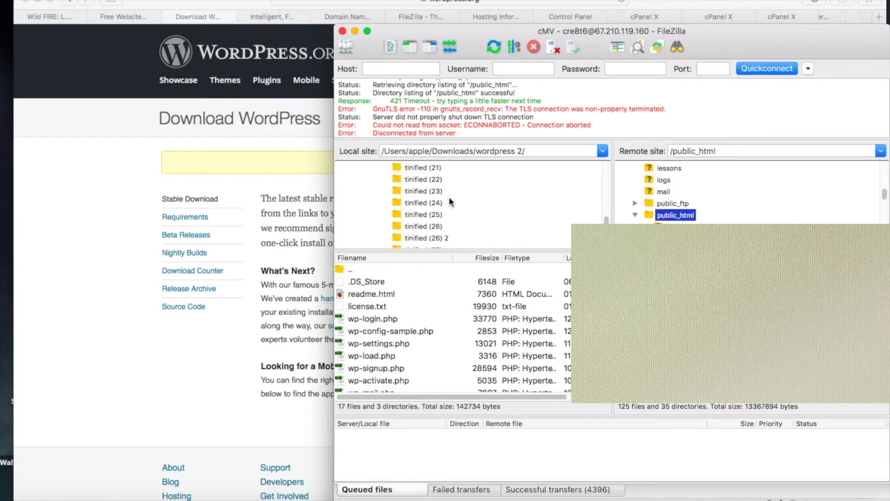
pyautogui.scroll(-2, 450, 202)
pyautogui.scroll(-5, 449, 196)
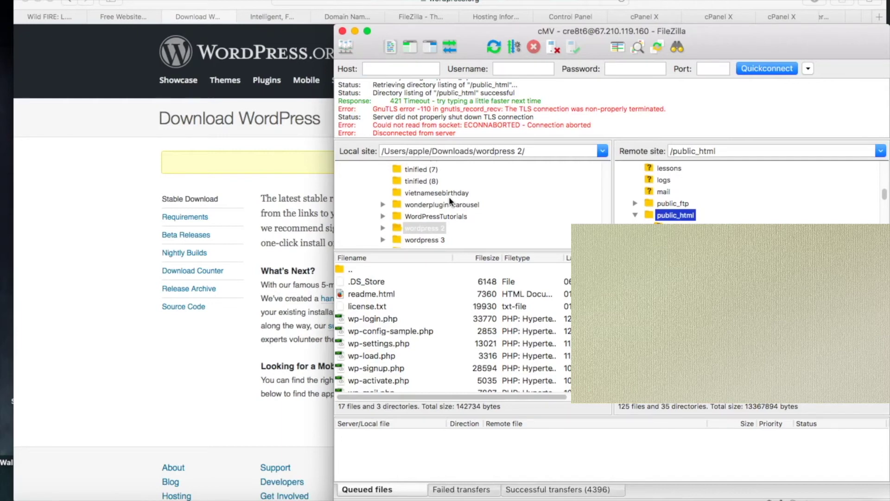
pyautogui.scroll(-1, 449, 197)
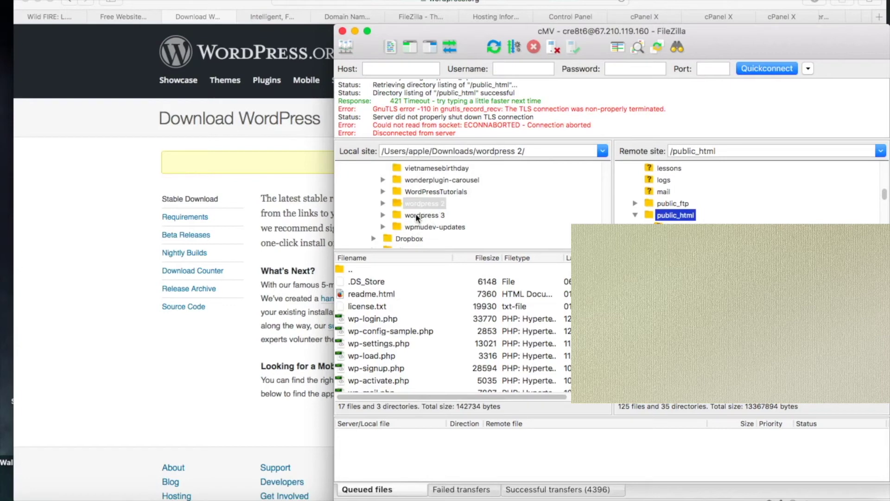
pyautogui.click(415, 205)
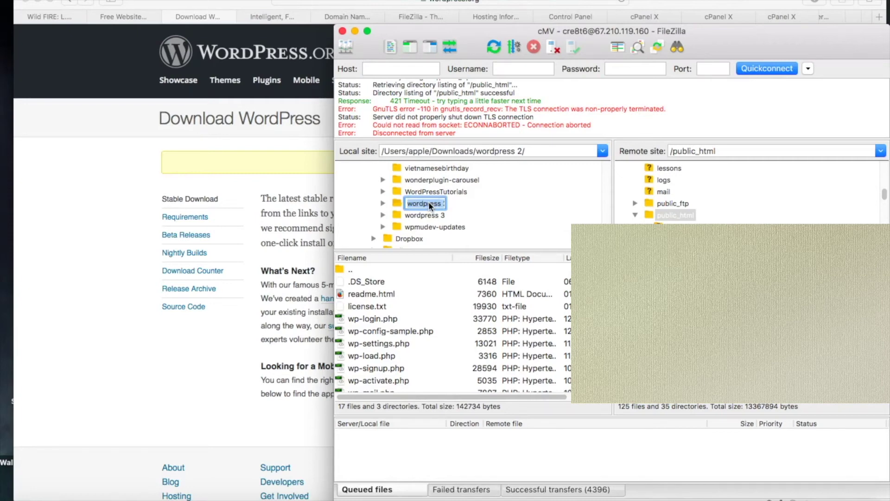
# - Rename the local folder to WordPressTuts, upload it to public_html, and return to Safari's download page
pyautogui.write('WordPressTuts')
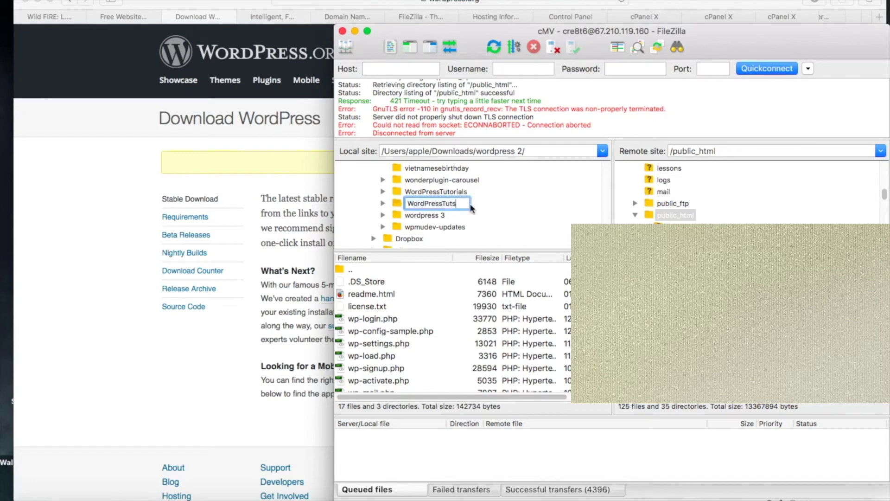
pyautogui.press('Return')
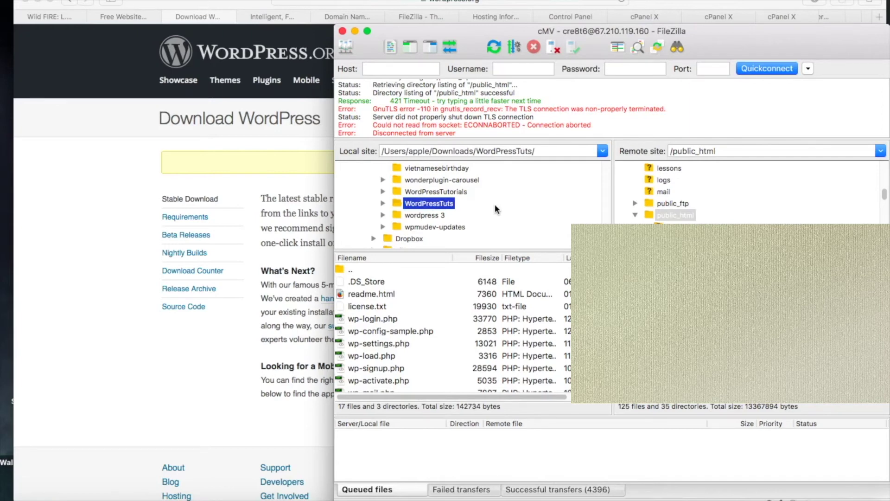
pyautogui.click(398, 205)
pyautogui.rightClick(399, 206)
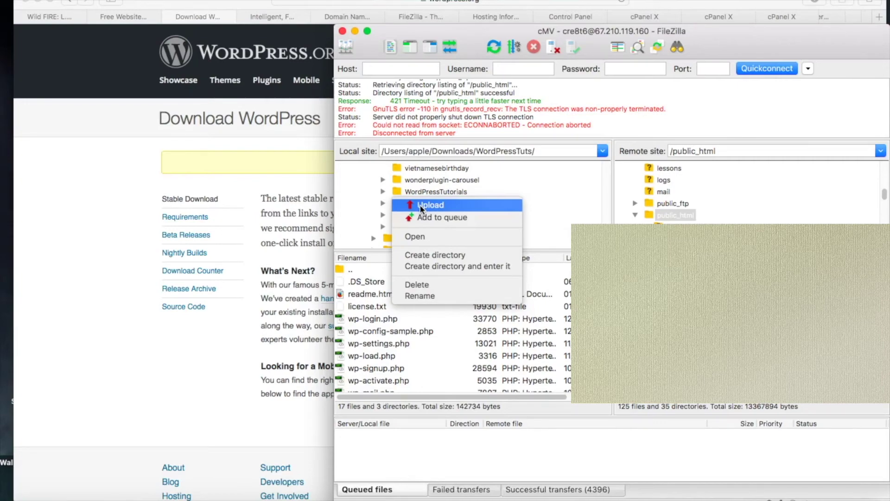
pyautogui.click(419, 204)
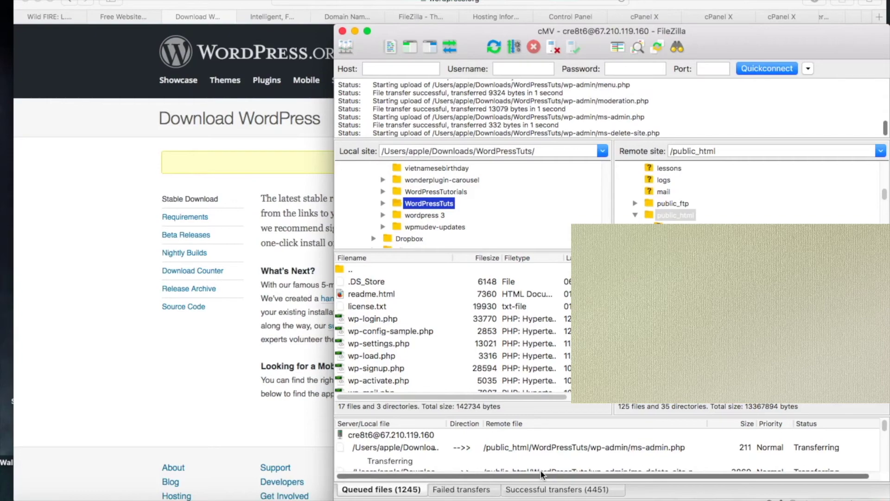
pyautogui.click(215, 391)
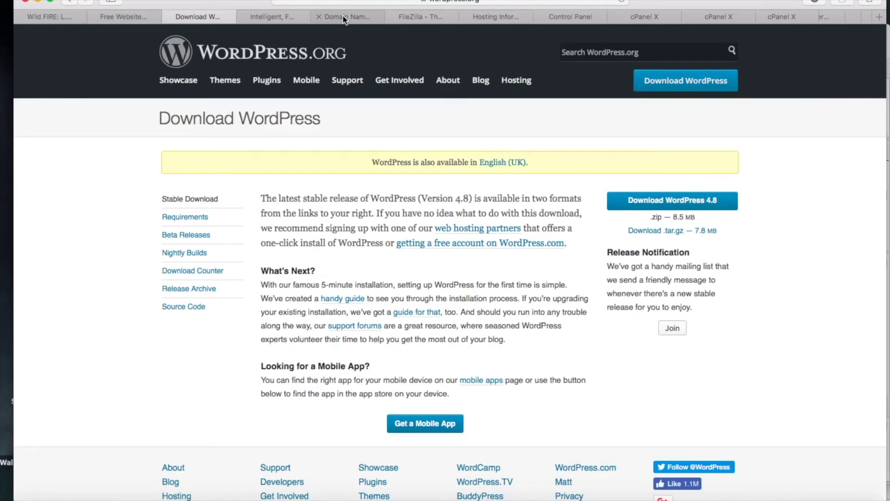
# - Switch to the Lunarpages 'Intelligent Web Hosting' tab in Safari
pyautogui.click(267, 17)
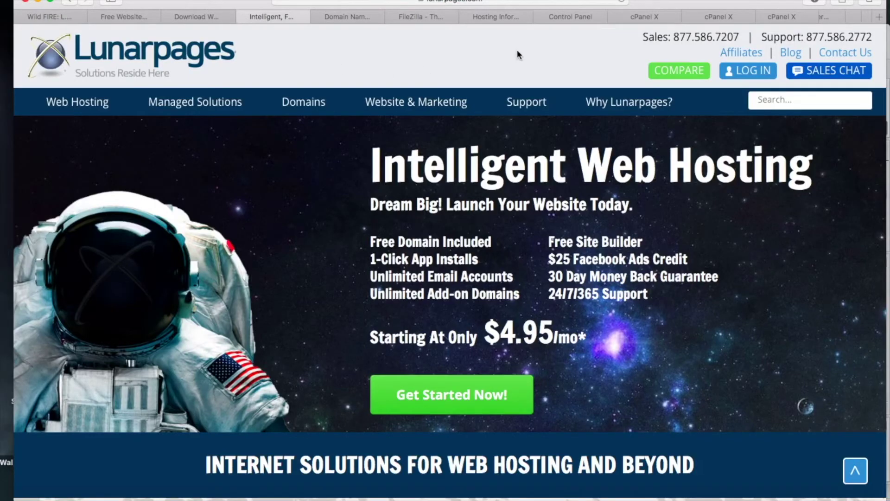
# - Go through Hosting Info and Control Panel to launch cPanel for cre8tiveMV.com in its new tab
pyautogui.click(489, 18)
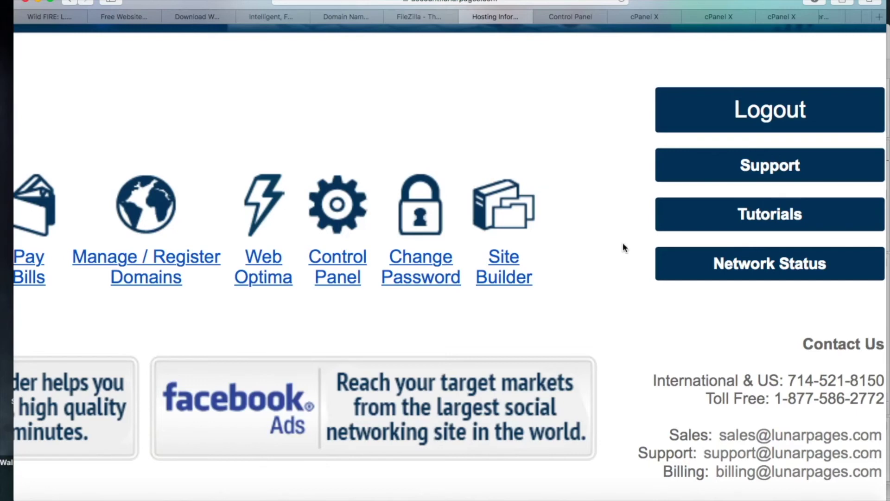
pyautogui.click(770, 116)
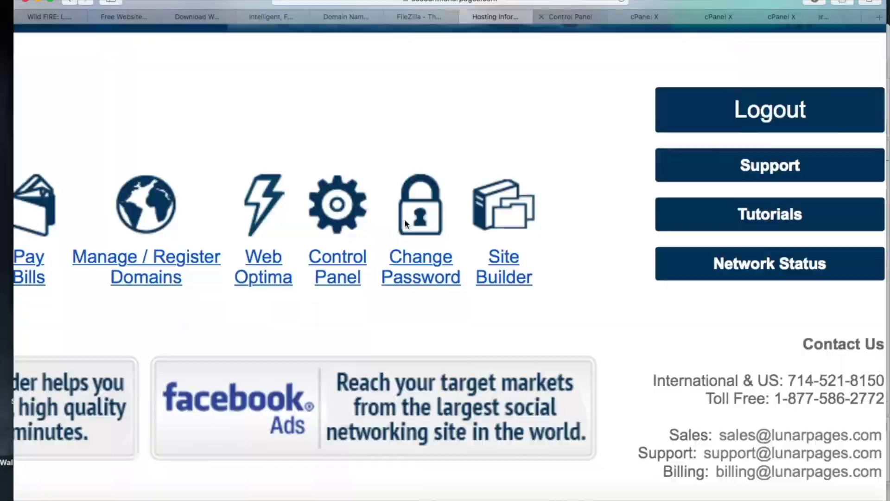
pyautogui.click(565, 18)
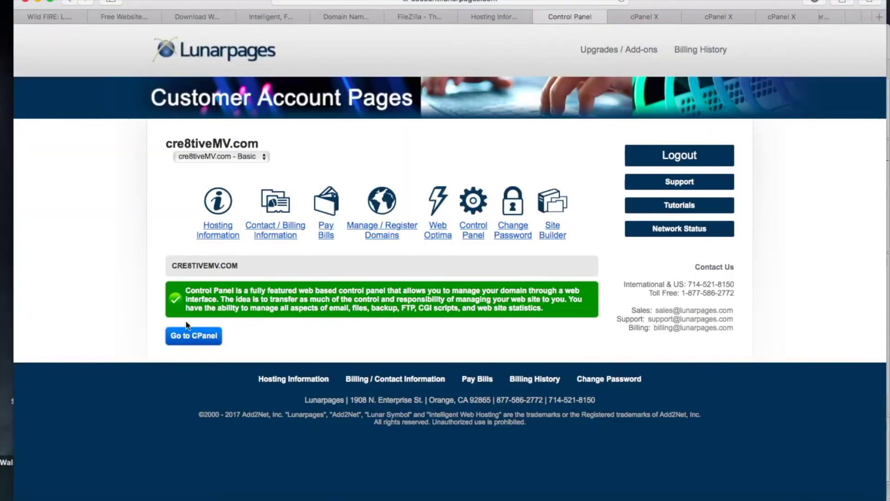
pyautogui.click(188, 339)
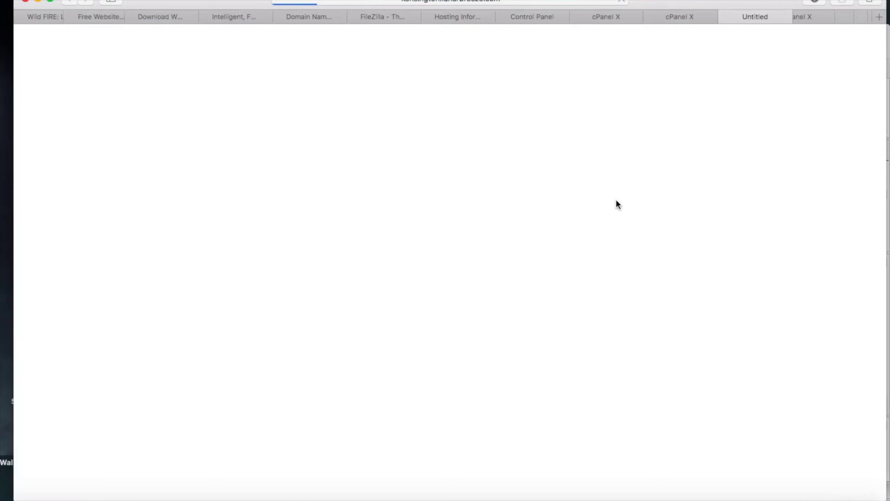
pyautogui.click(383, 17)
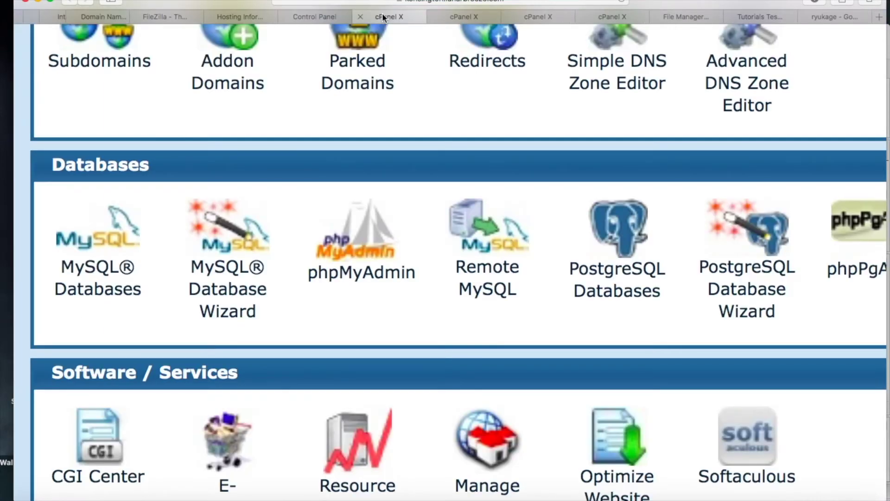
# - Open MySQL Databases from cPanel's Databases section
pyautogui.click(119, 269)
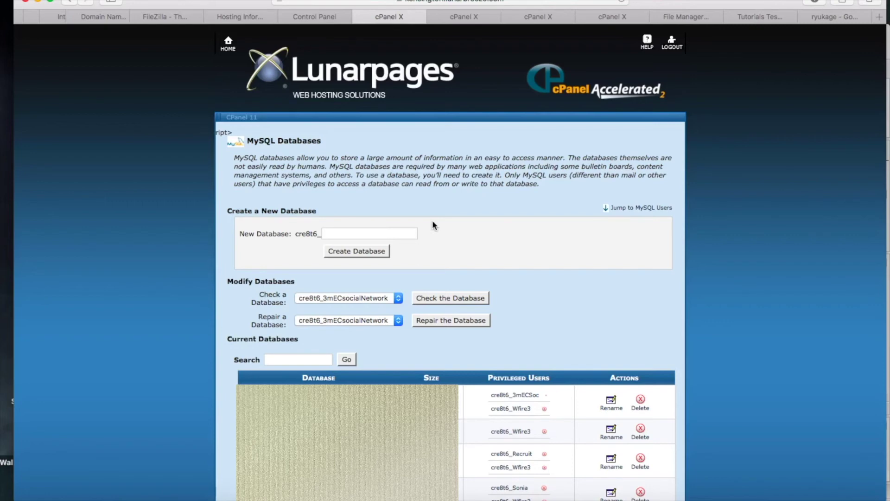
# - Create the MySQL database TutsTest, correcting the mistyped last letter
pyautogui.click(348, 233)
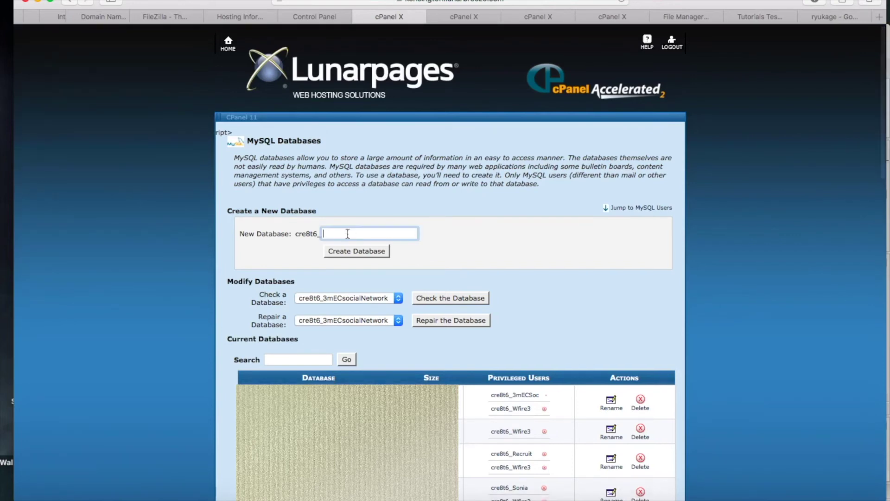
pyautogui.write('Tut')
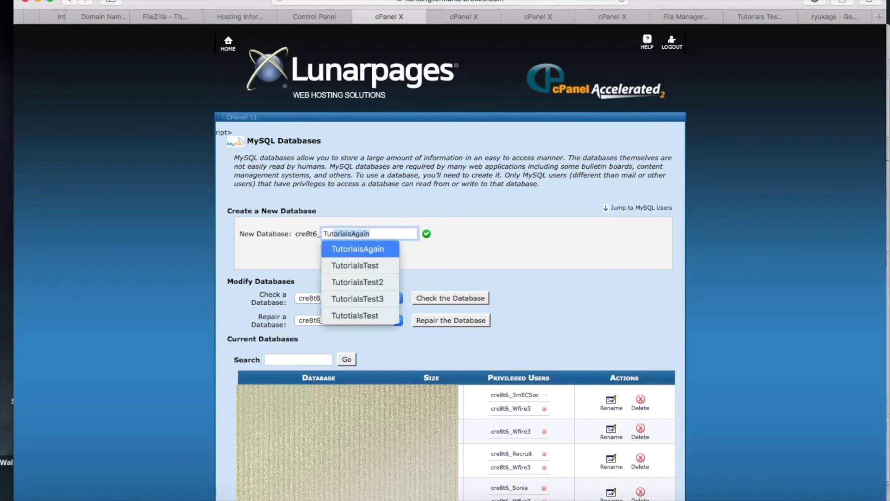
pyautogui.write('s')
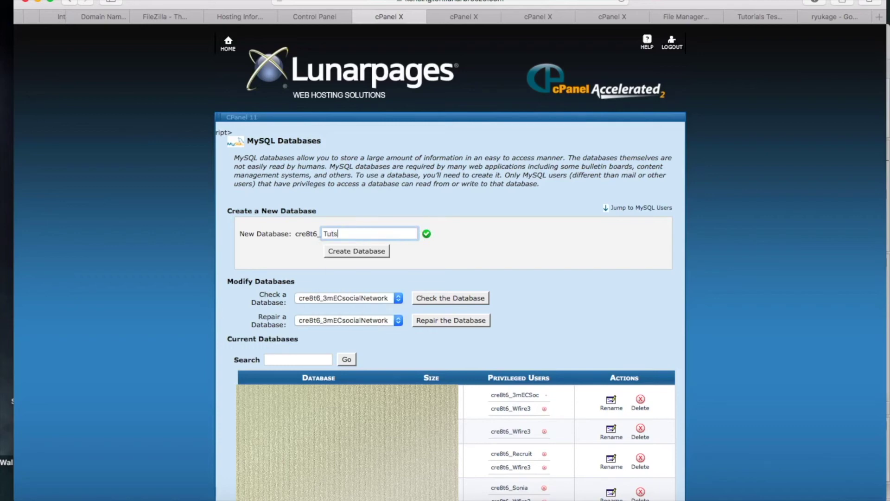
pyautogui.write('Tesy')
pyautogui.press('BackSpace')
pyautogui.write('t')
pyautogui.click(363, 251)
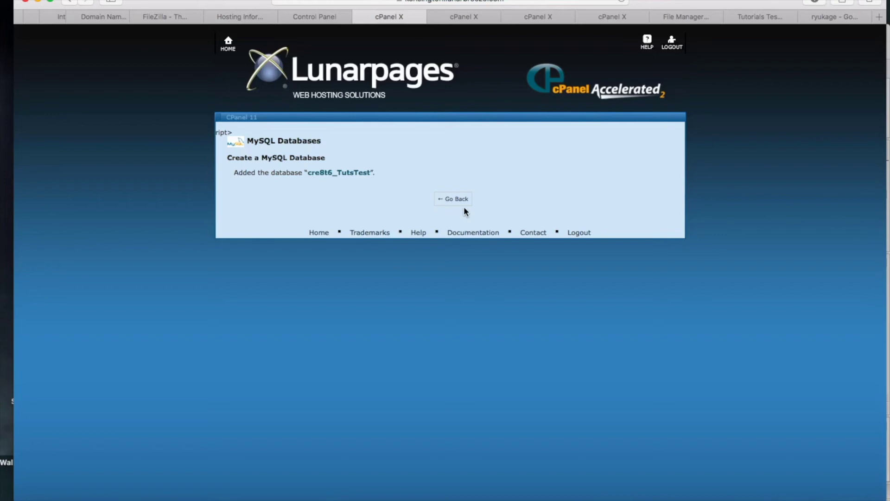
# - Go back to MySQL Databases and scroll down to the Add a New User form
pyautogui.scroll(5, 464, 207)
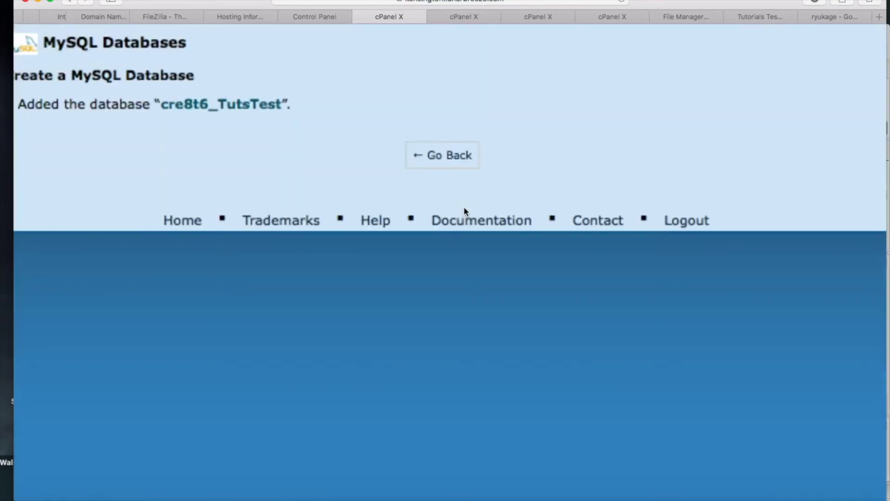
pyautogui.scroll(-5, 464, 207)
pyautogui.click(457, 182)
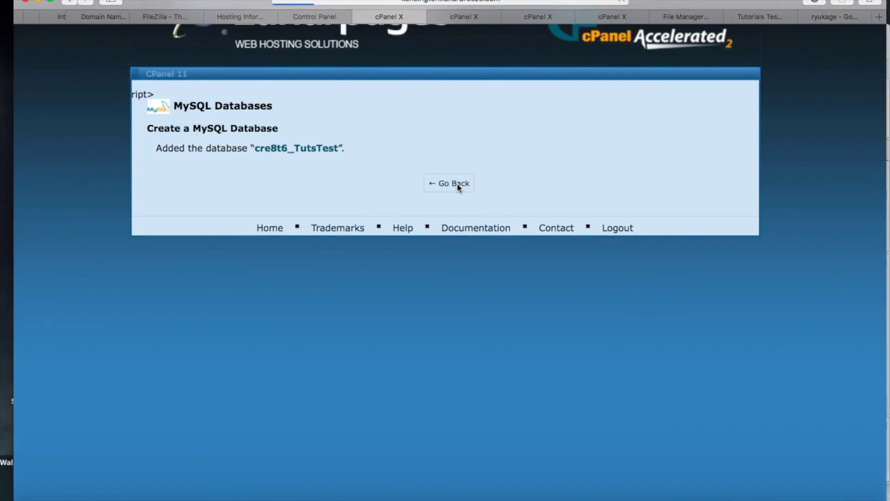
pyautogui.scroll(-5, 457, 183)
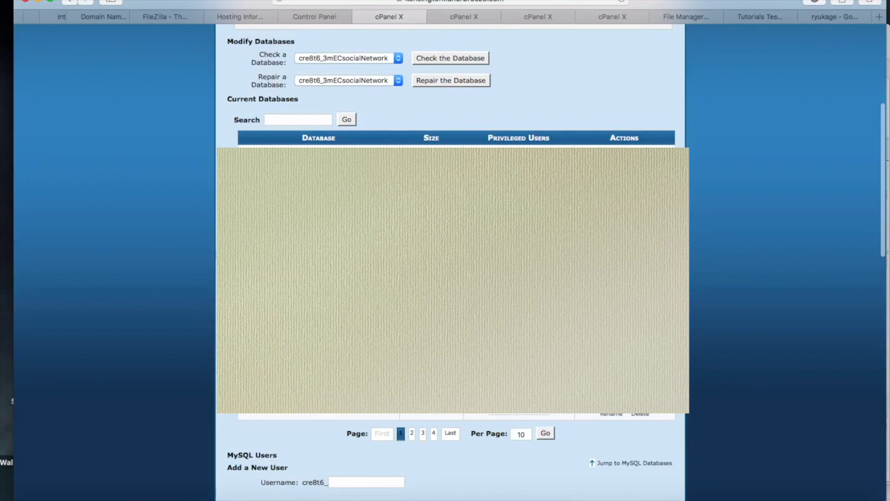
pyautogui.scroll(-5, 360, 275)
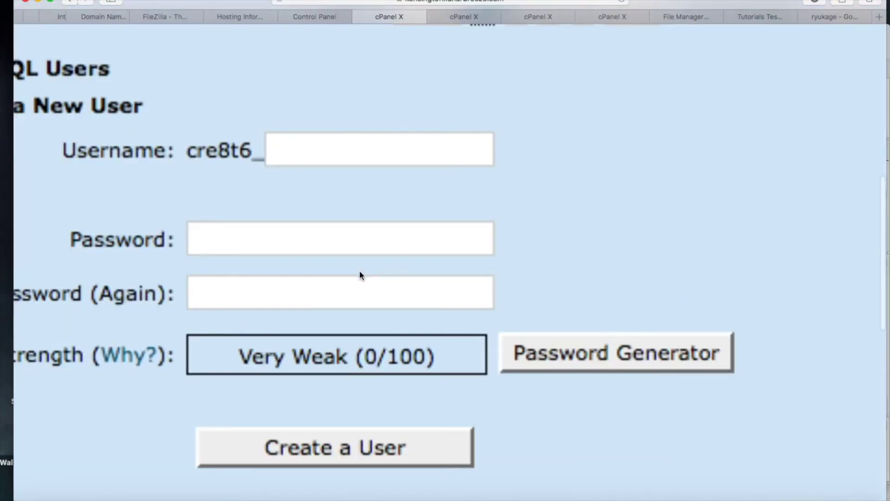
pyautogui.hscroll(-4, 360, 275)
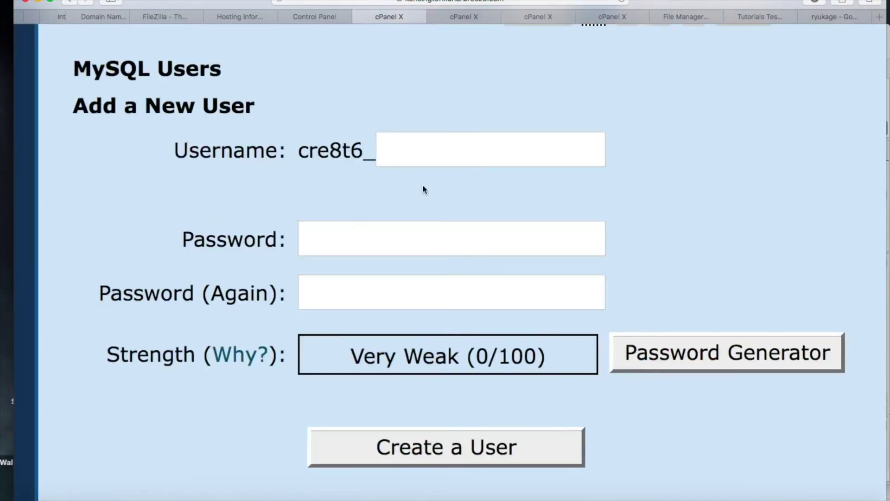
# - Create MySQL user tutsTest2, entering the chosen password in both password fields
pyautogui.click(420, 153)
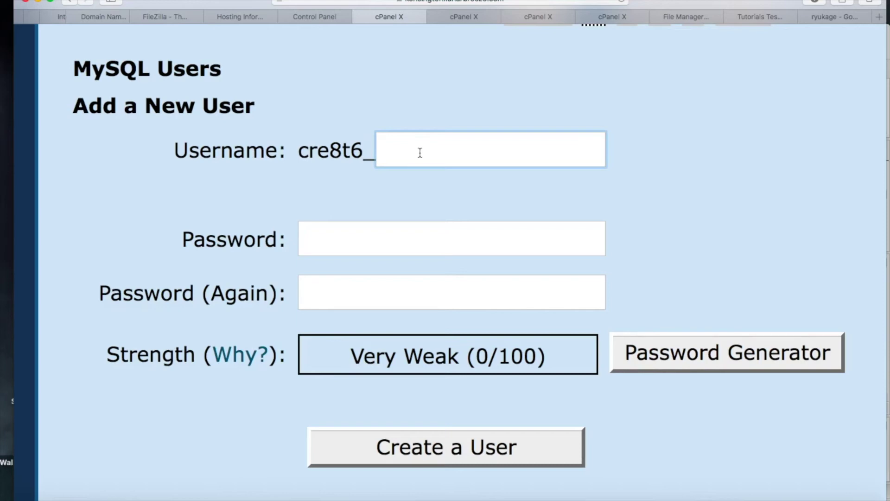
pyautogui.write('tuts')
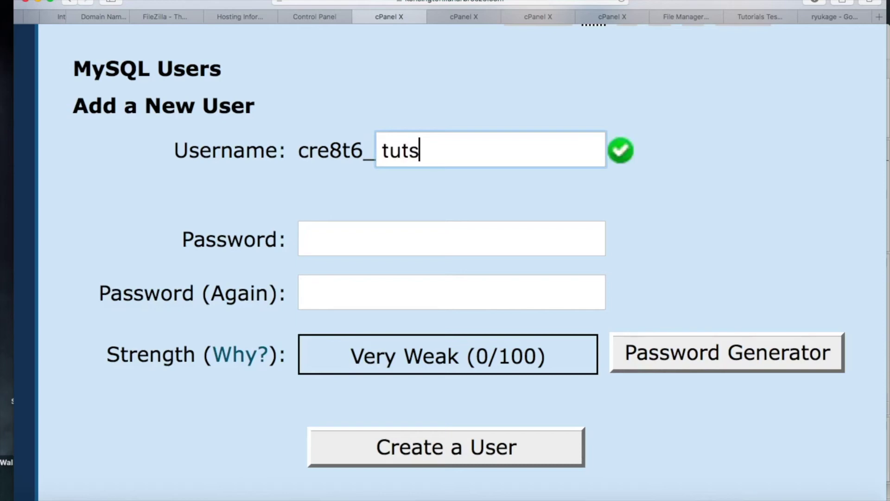
pyautogui.write('Test')
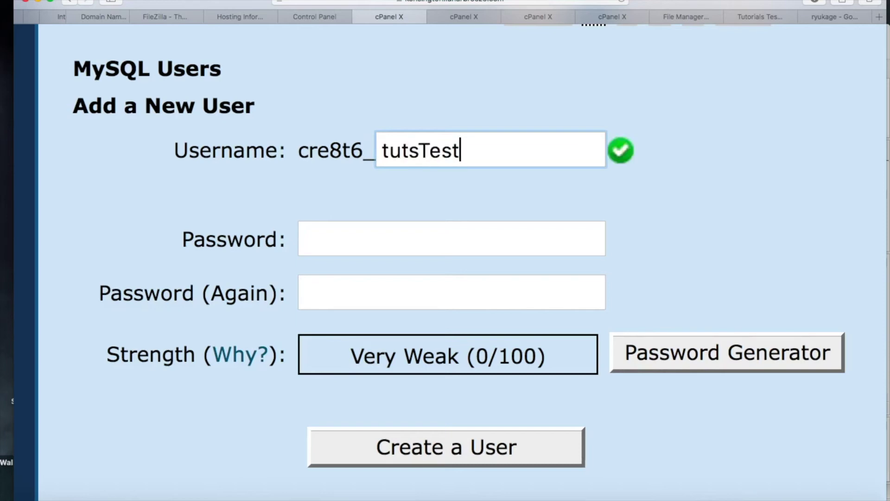
pyautogui.write('0')
pyautogui.press('BackSpace')
pyautogui.write('2')
pyautogui.press('Tab')
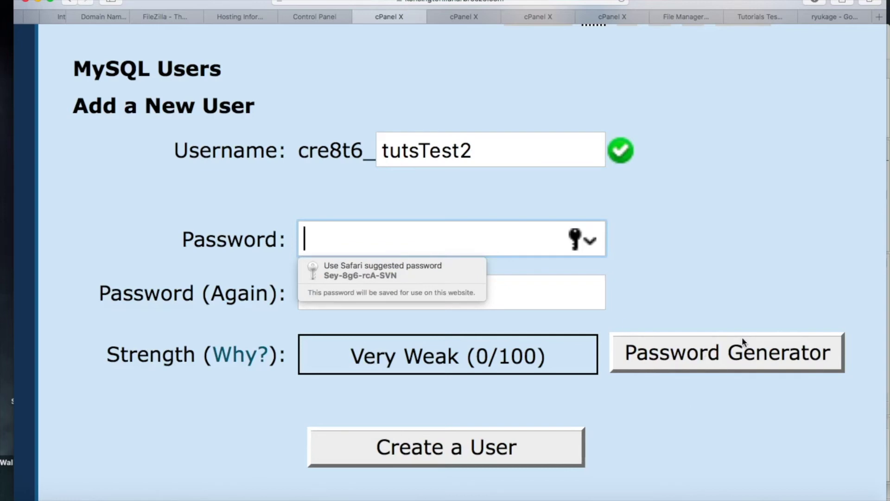
pyautogui.write('pa')
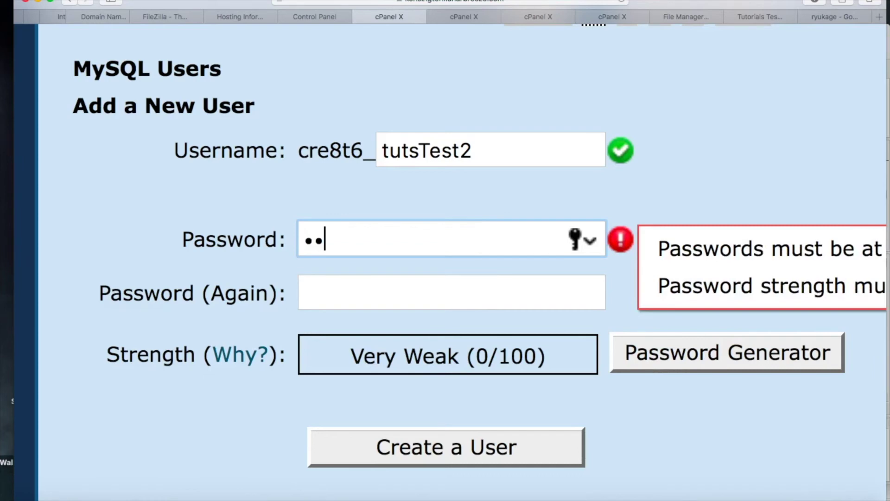
pyautogui.press('BackSpace')
pyautogui.press('BackSpace')
pyautogui.write('passwor')
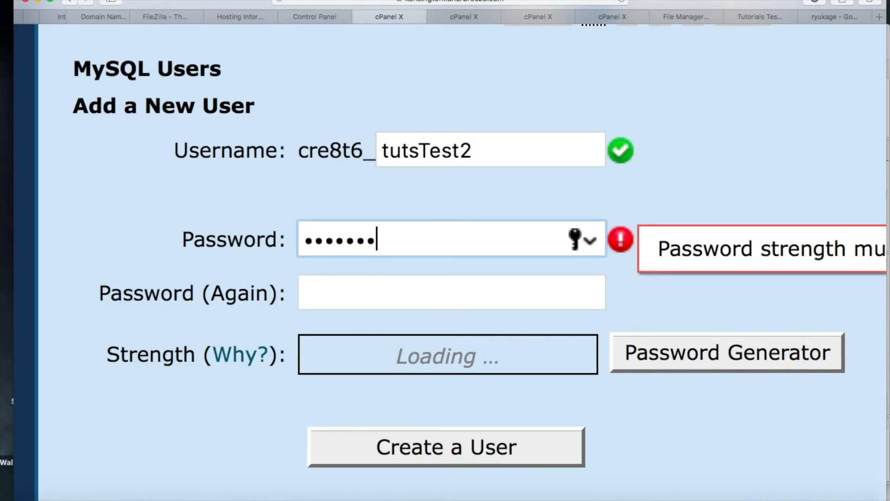
pyautogui.write('d1234')
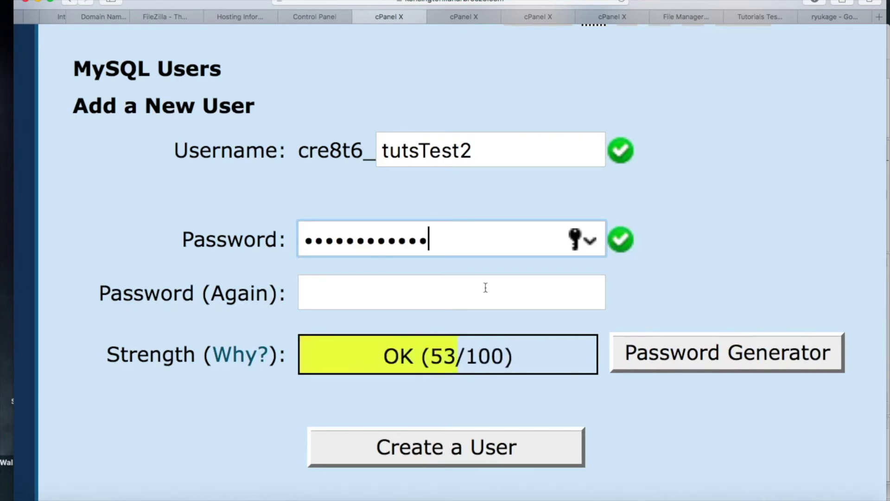
pyautogui.click(485, 288)
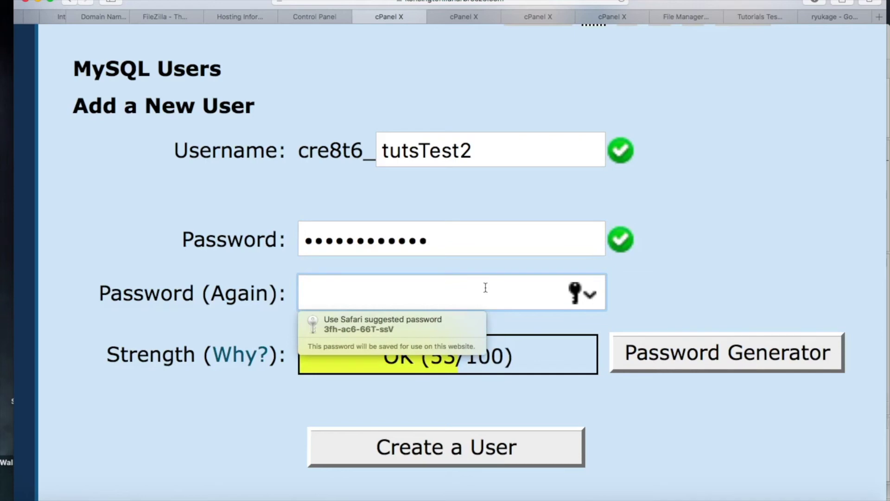
pyautogui.write('password1234')
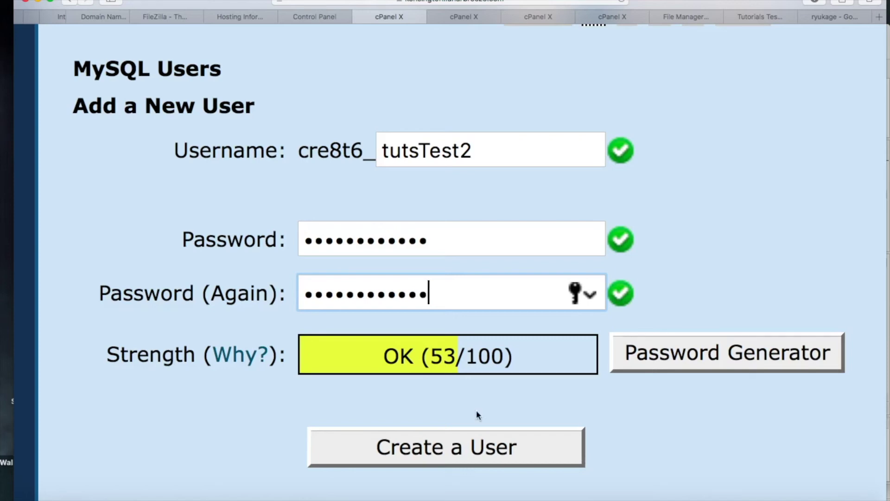
pyautogui.click(458, 449)
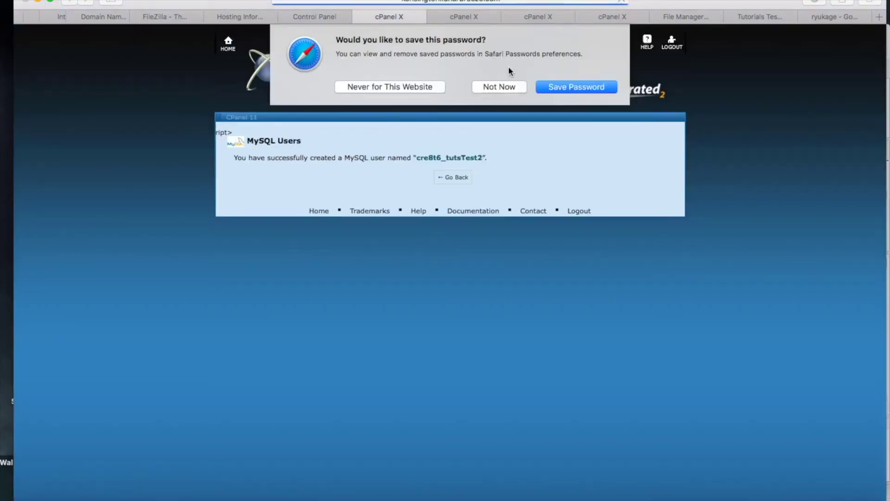
# - Choose Not Now on Safari's save-password prompt and go back to MySQL Databases
pyautogui.click(506, 84)
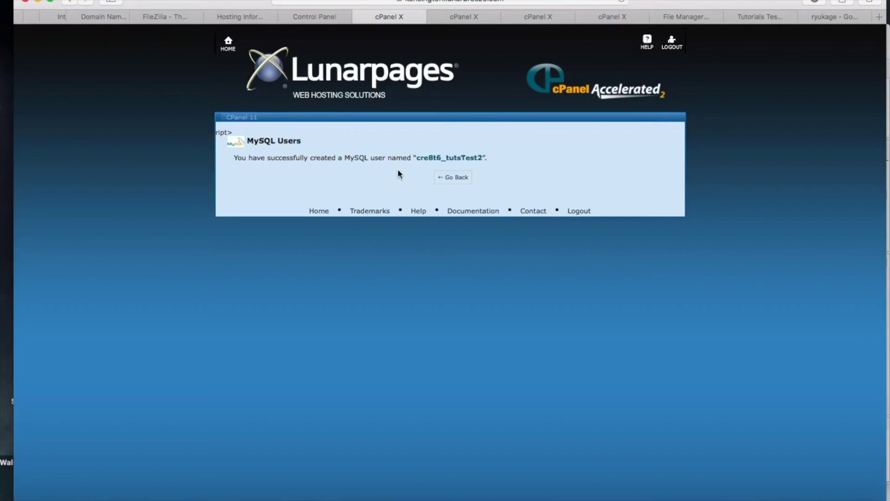
pyautogui.click(453, 179)
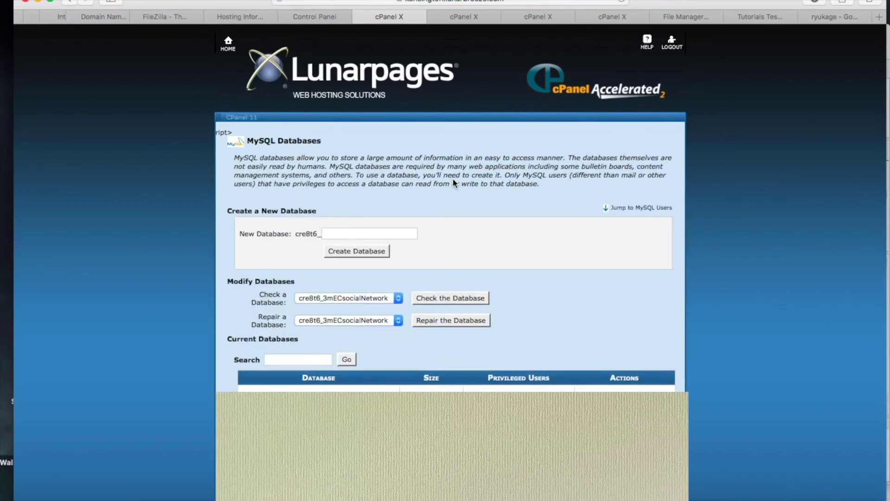
# - Add user tutsTest2 to database cre8t6_TutsTest under Add a User to a Database
pyautogui.scroll(-5, 453, 178)
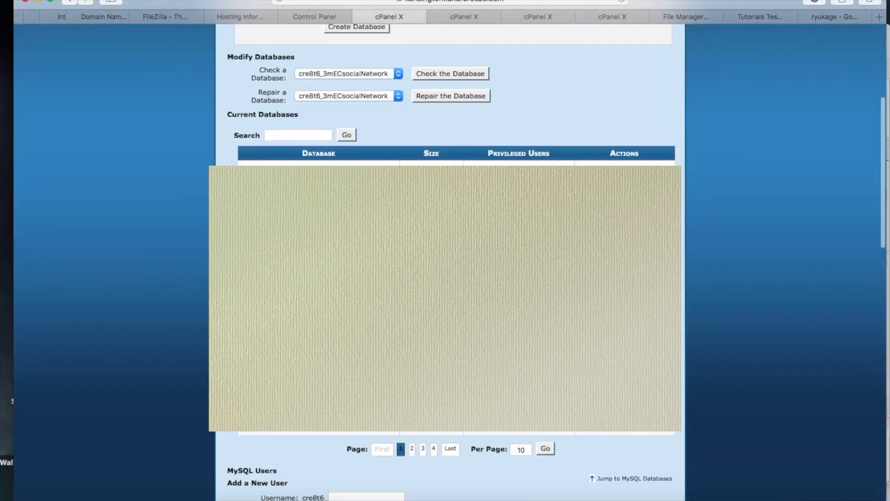
pyautogui.scroll(-3, 452, 178)
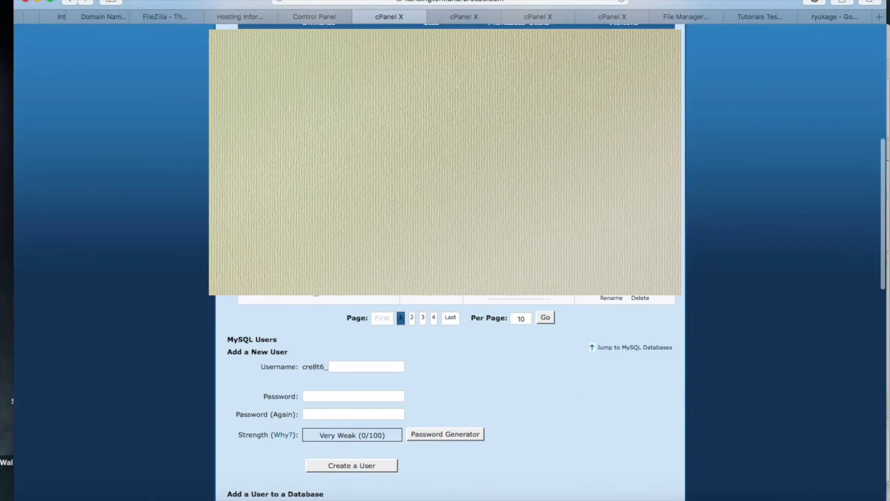
pyautogui.scroll(-6, 439, 217)
pyautogui.scroll(5, 440, 217)
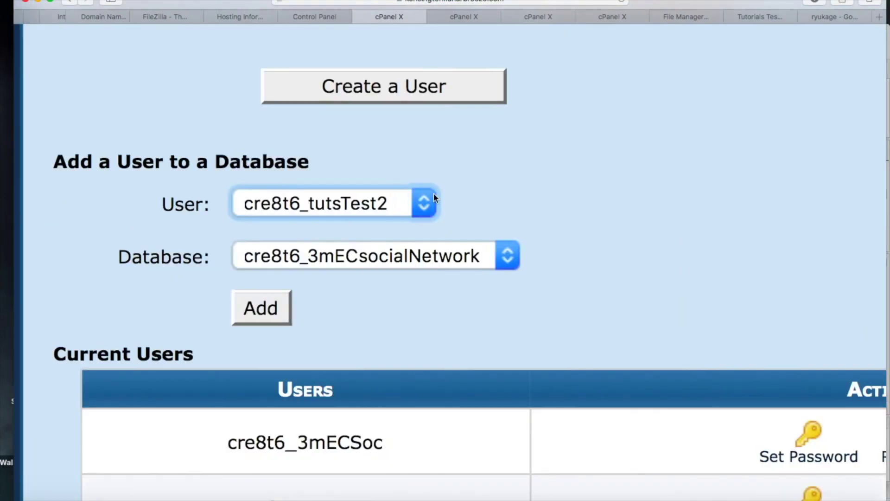
pyautogui.click(425, 199)
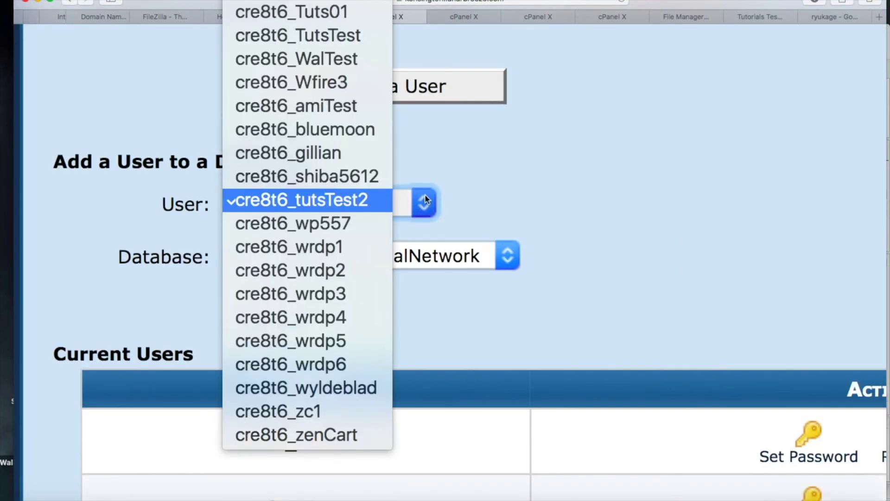
pyautogui.click(374, 207)
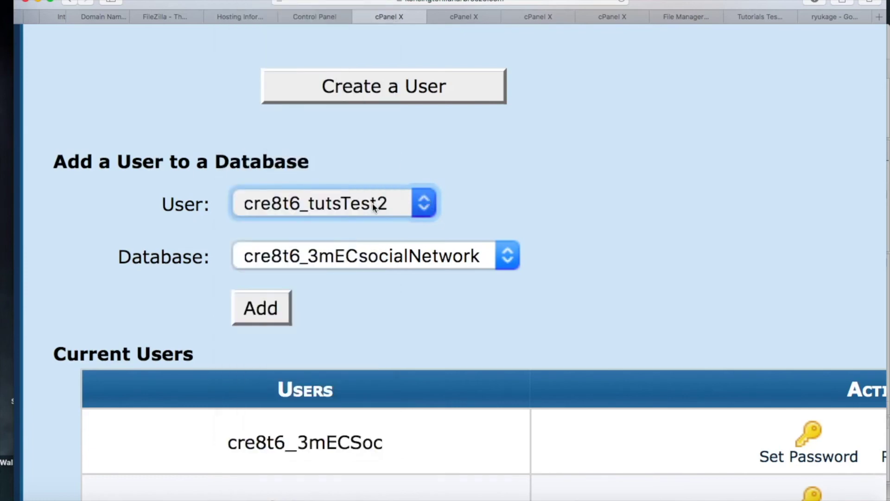
pyautogui.click(405, 256)
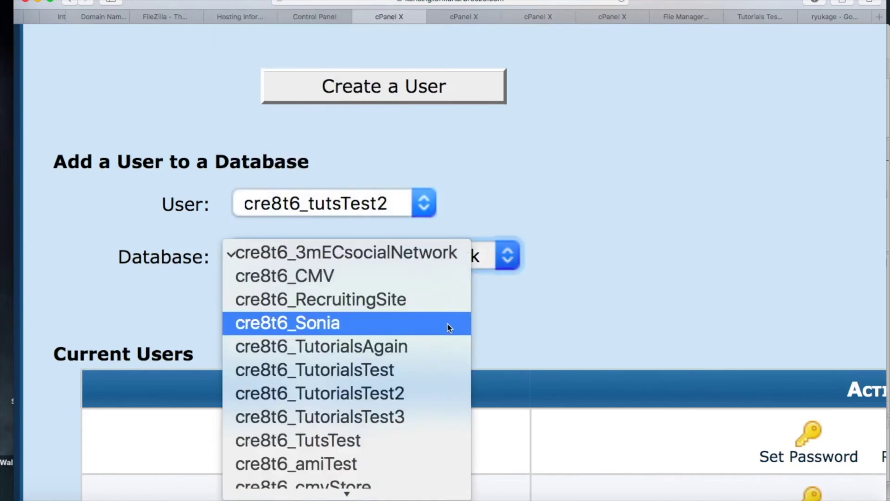
pyautogui.scroll(-2, 448, 326)
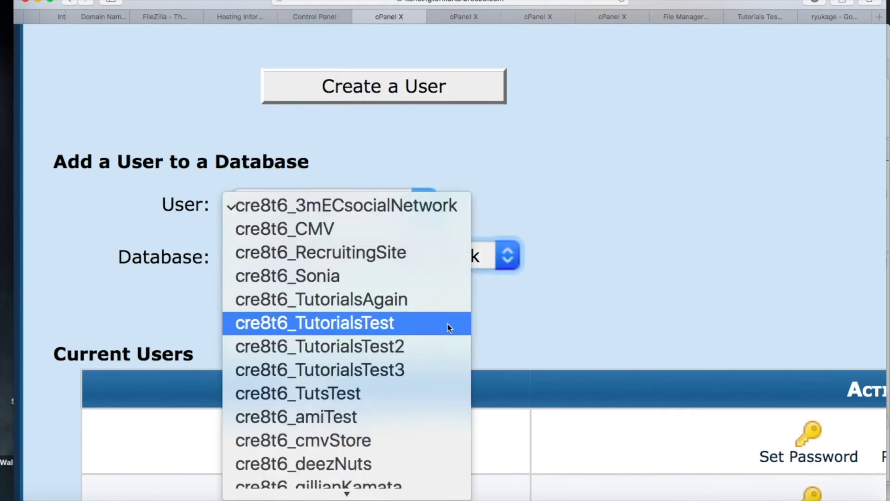
pyautogui.click(400, 369)
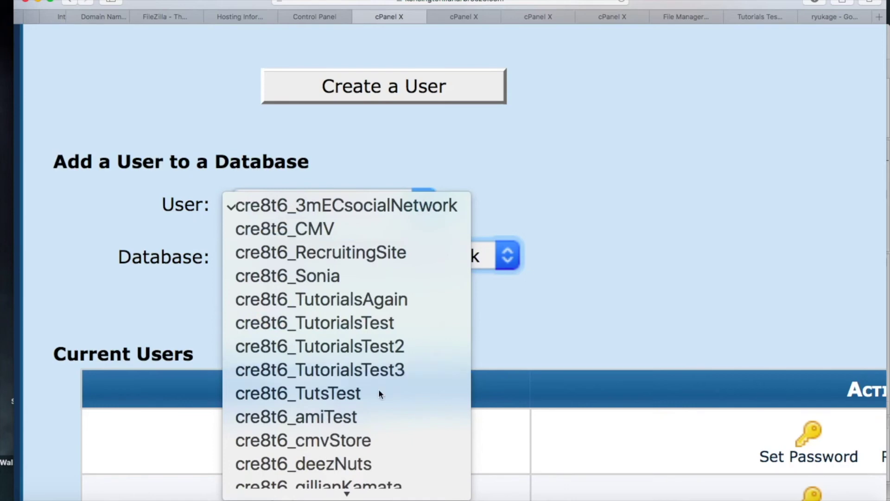
pyautogui.click(379, 392)
pyautogui.click(259, 305)
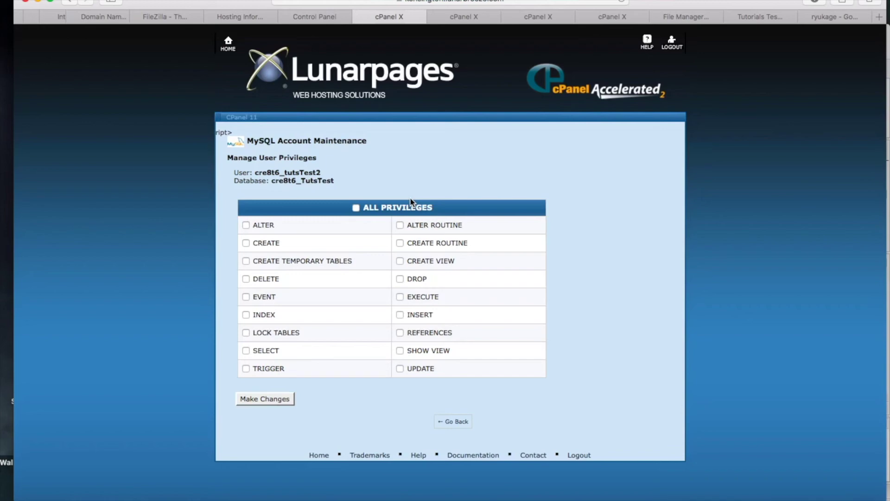
# - Grant cre8t6_tutsTest2 ALL PRIVILEGES on the cre8t6_TutsTest database and save the changes
pyautogui.click(356, 208)
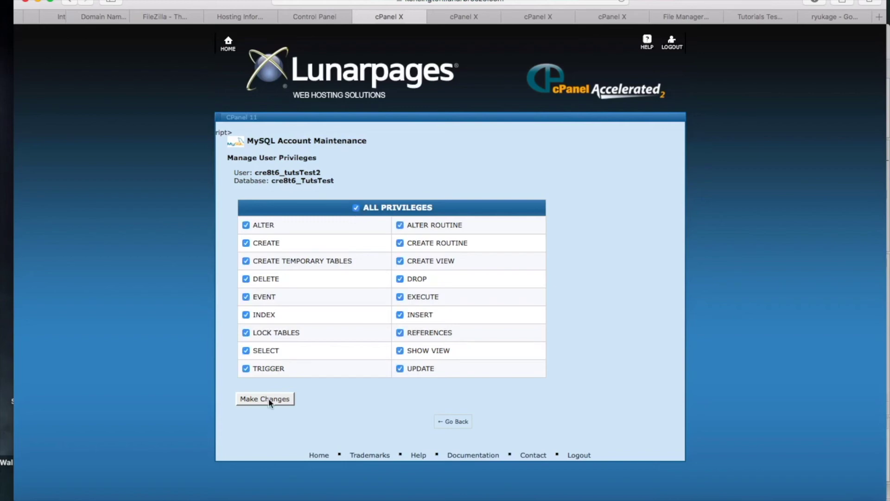
pyautogui.click(269, 399)
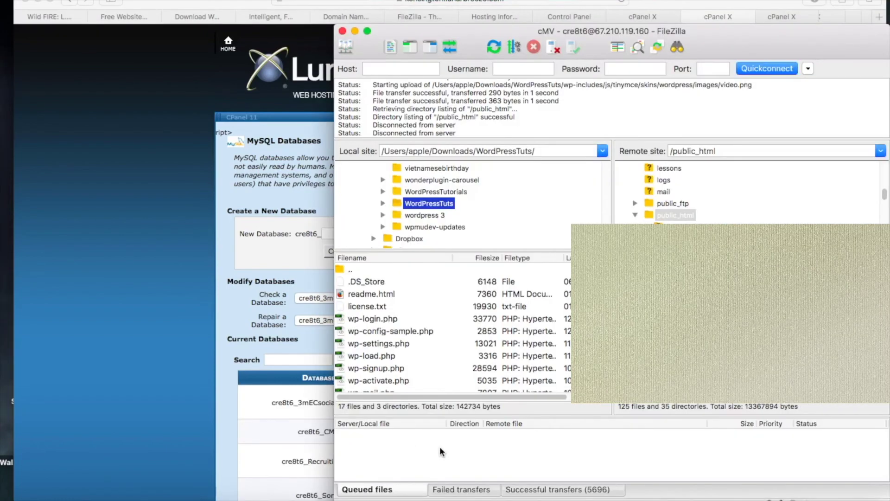
# - Check the remote public_ftp and public_html folders in FileZilla, then return to Safari
pyautogui.click(681, 200)
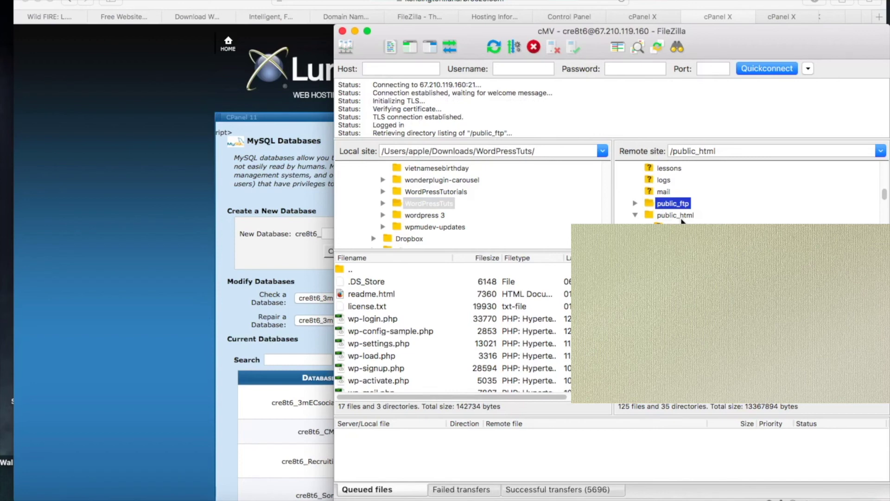
pyautogui.click(677, 216)
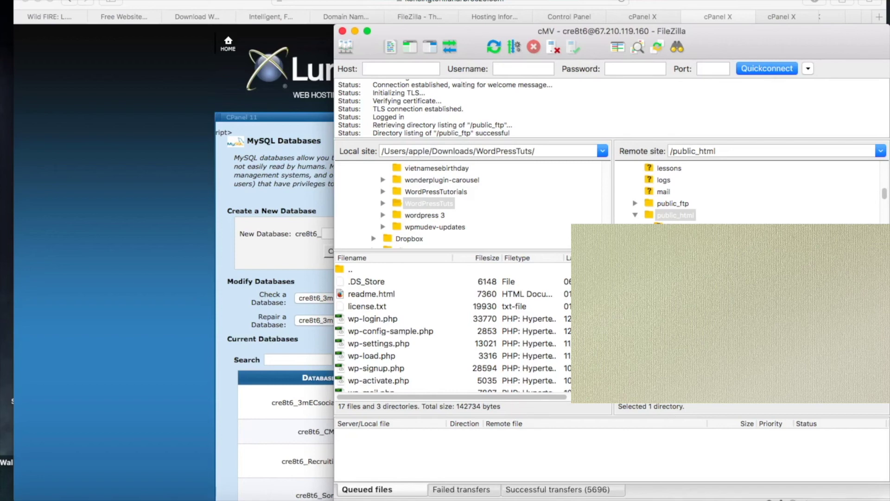
pyautogui.click(541, 2)
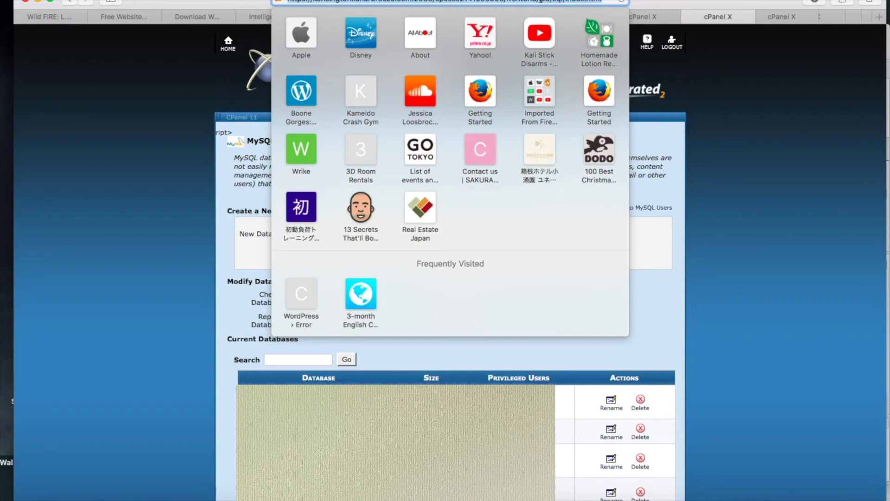
# - Load cre8tivemv.com and reach its WordPress setup page with the language selection
pyautogui.write('cre8tivemv.com/')
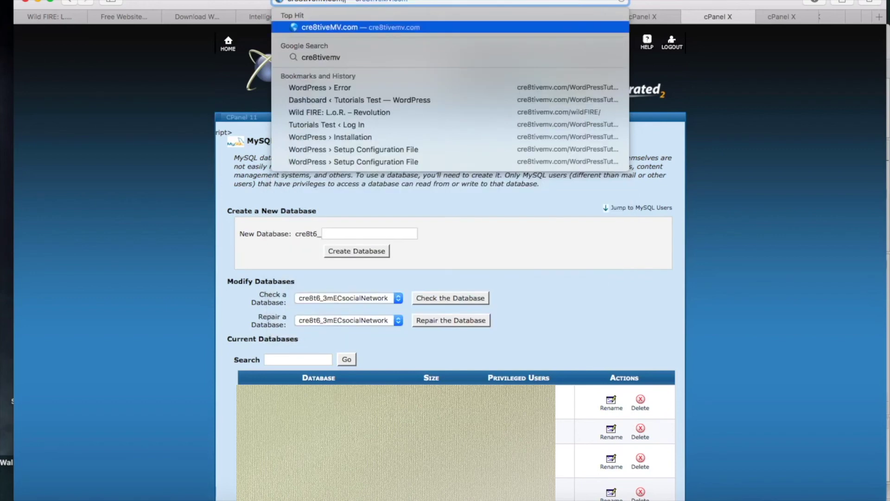
pyautogui.press('Return')
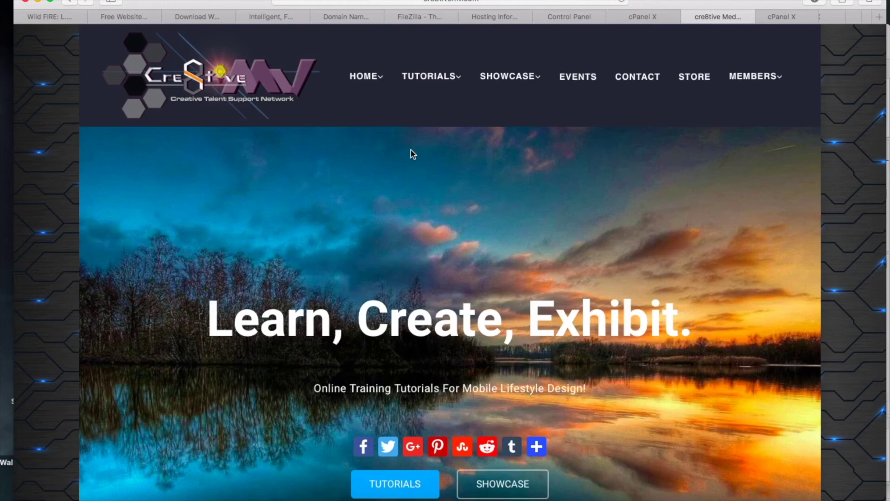
pyautogui.click(448, 83)
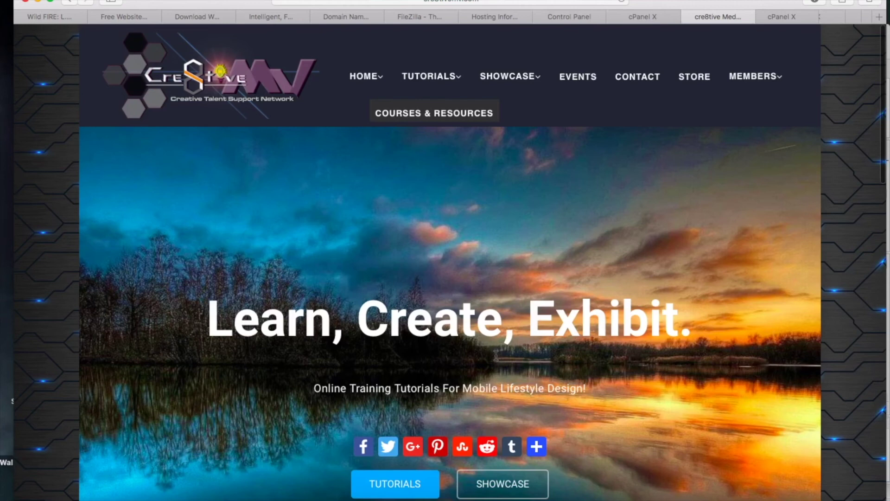
pyautogui.press('super+l')
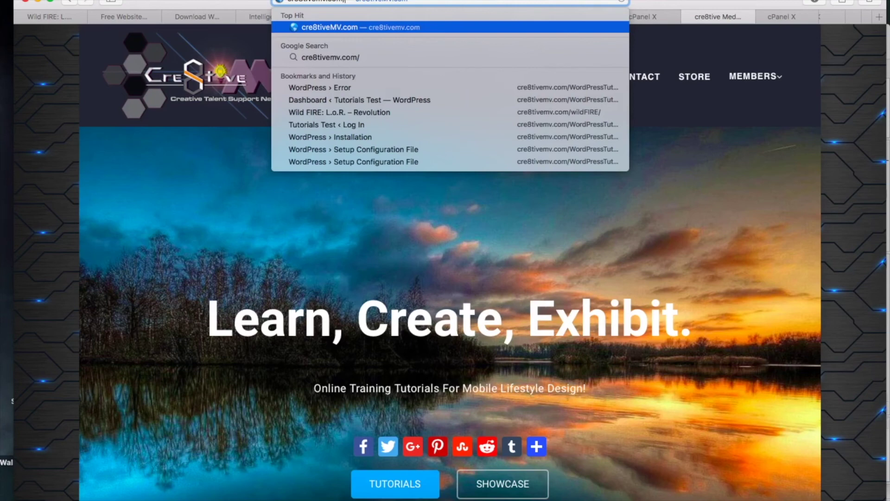
pyautogui.press('Return')
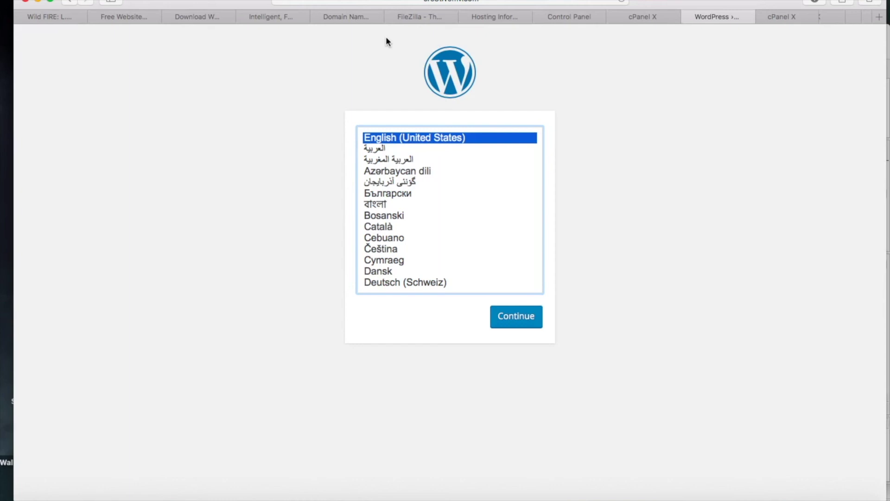
# - Continue setup in English (United States) and cross-check the database details in the cPanel tab
pyautogui.press('Return')
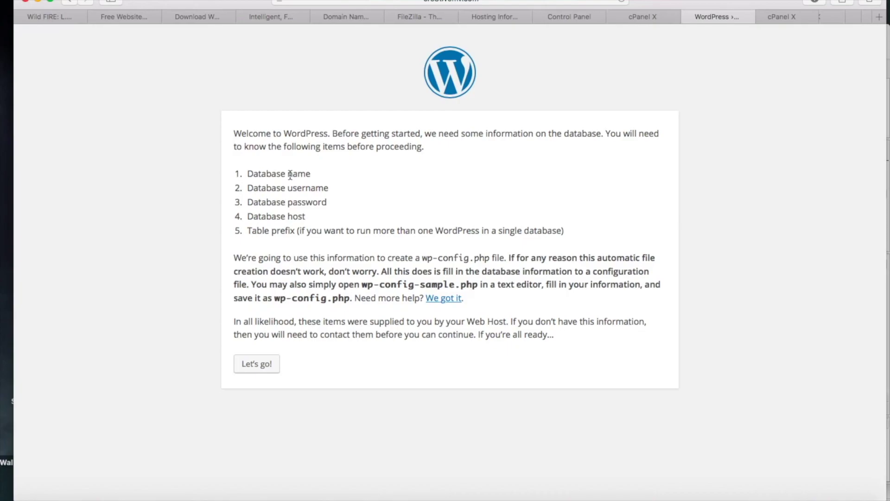
pyautogui.hotkey('ctrl', 'shift', 'Tab')
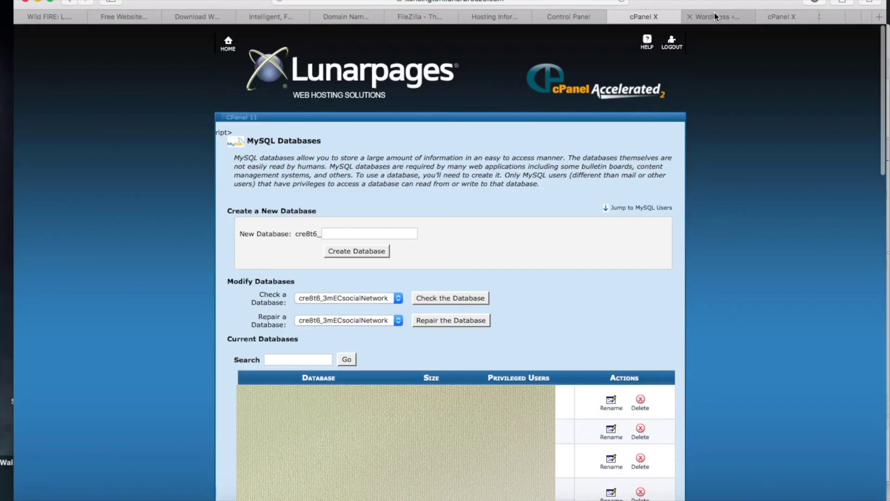
pyautogui.click(714, 14)
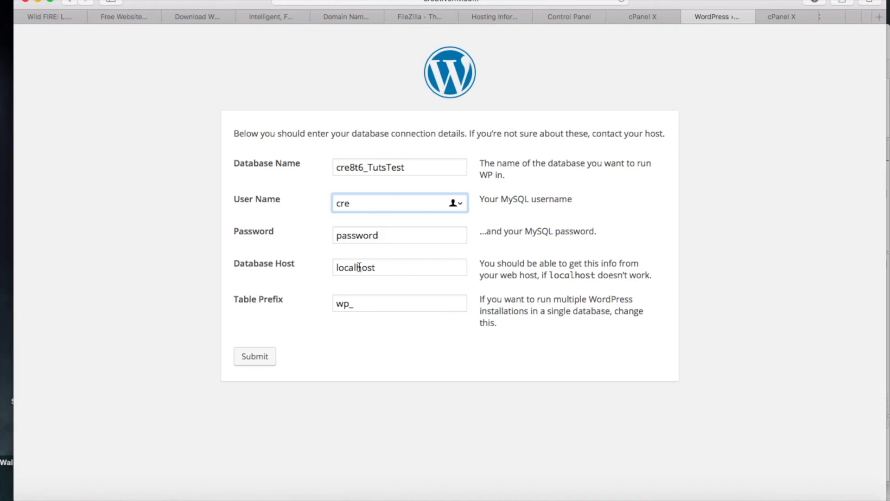
# - Complete the database user name, submit the connection details and run the WordPress install
pyautogui.write('8t6_Wfire3')
pyautogui.press('Tab')
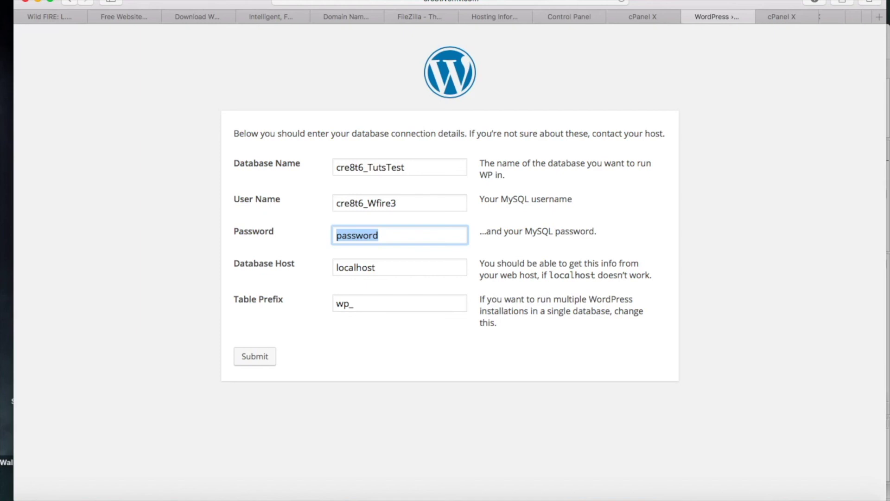
pyautogui.press('Return')
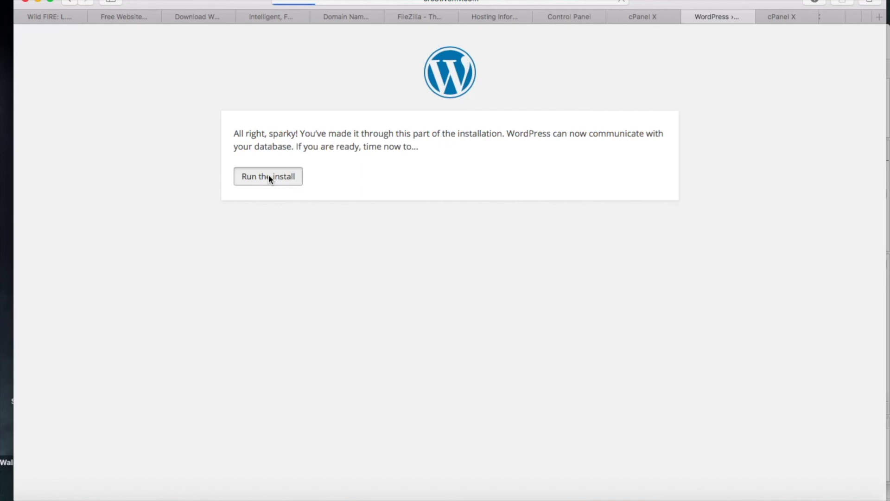
pyautogui.click(268, 176)
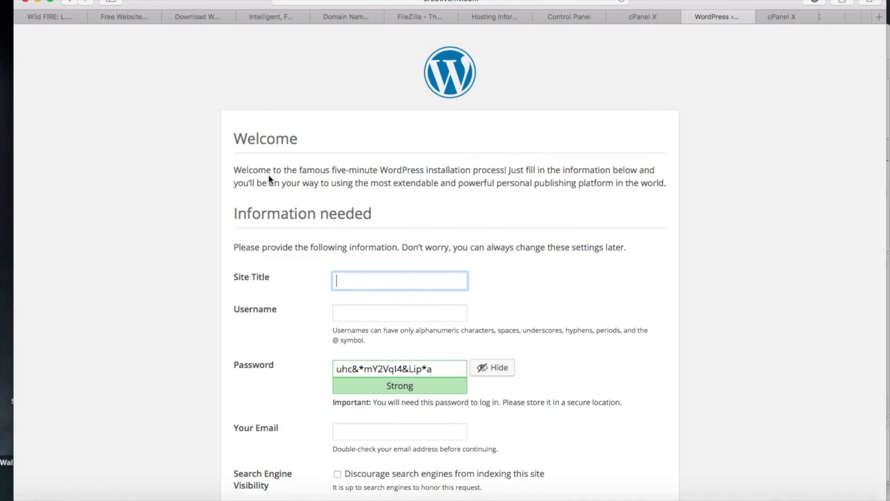
# - Enter 'cMV Tutorials' as the Site Title, then fill in the admin's e-mail address
pyautogui.scroll(-2, 269, 174)
pyautogui.write('T')
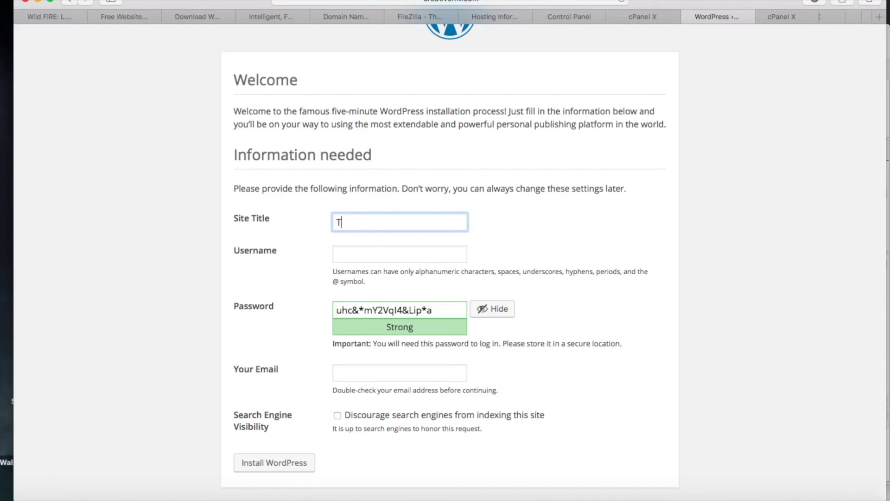
pyautogui.press('BackSpace')
pyautogui.write('cMV Tutorials')
pyautogui.press('Tab')
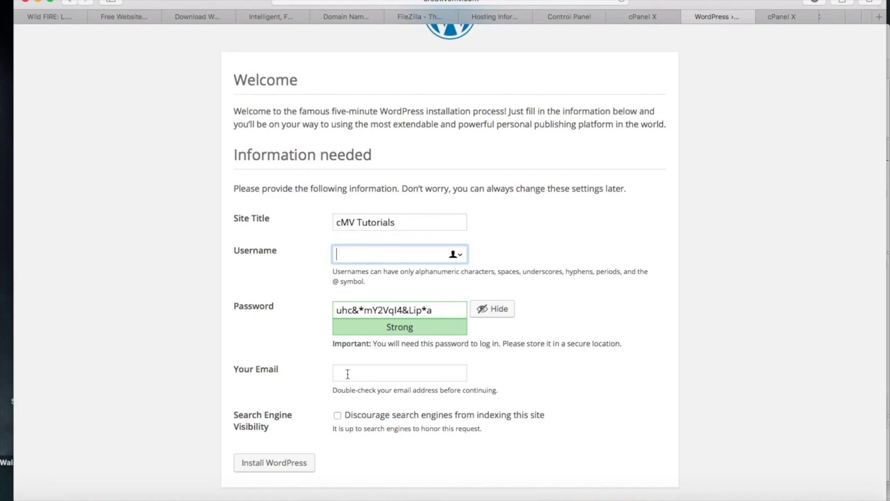
pyautogui.click(364, 371)
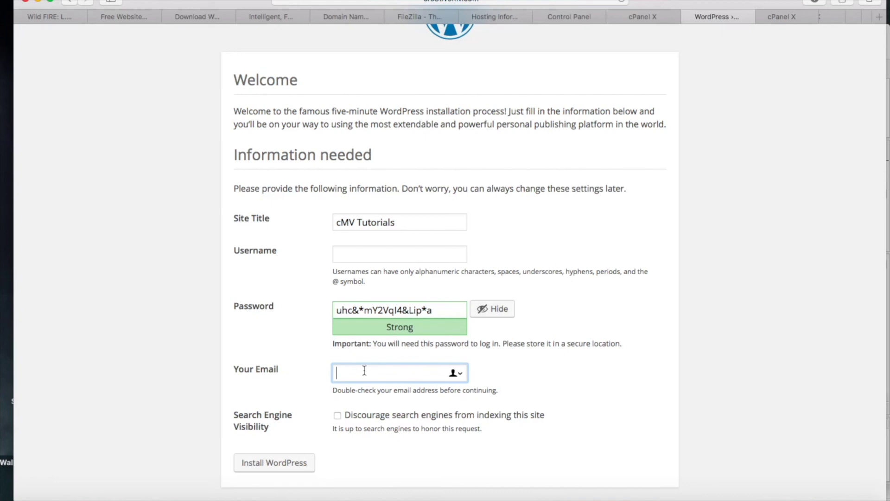
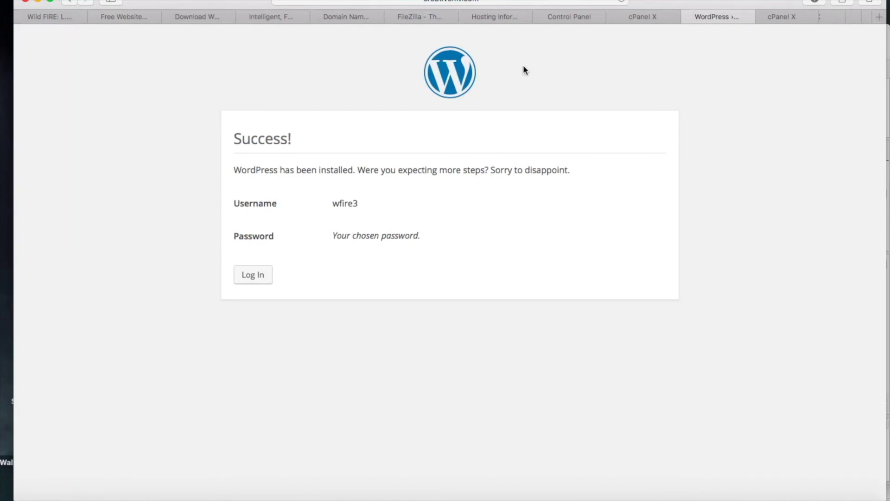
# - Log in with the admin credentials and open the Tutorials Test Site homepage from the dashboard
pyautogui.click(244, 278)
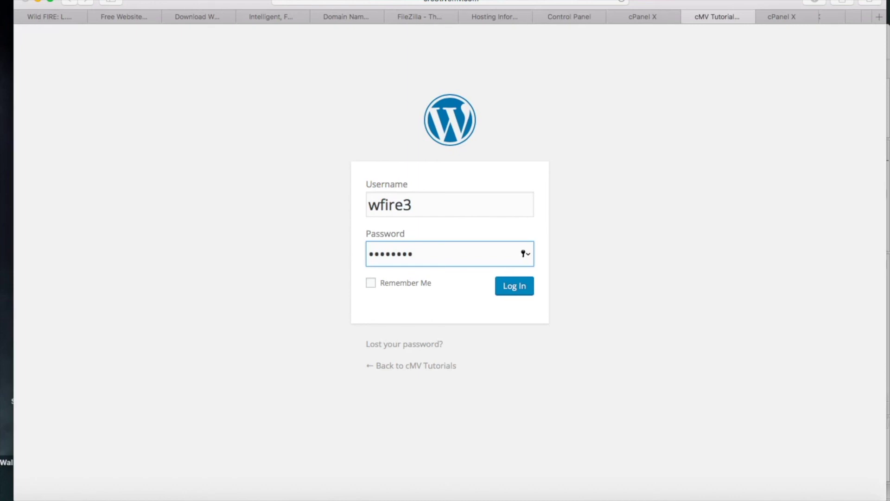
pyautogui.press('Return')
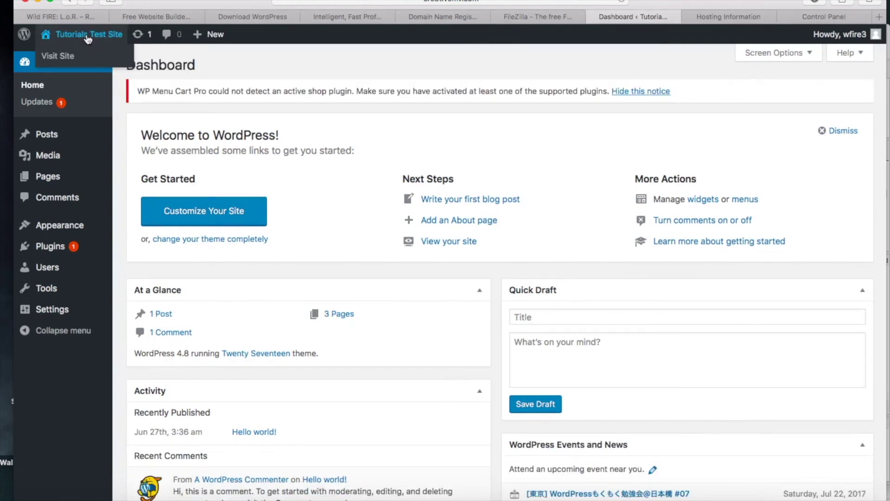
pyautogui.click(88, 36)
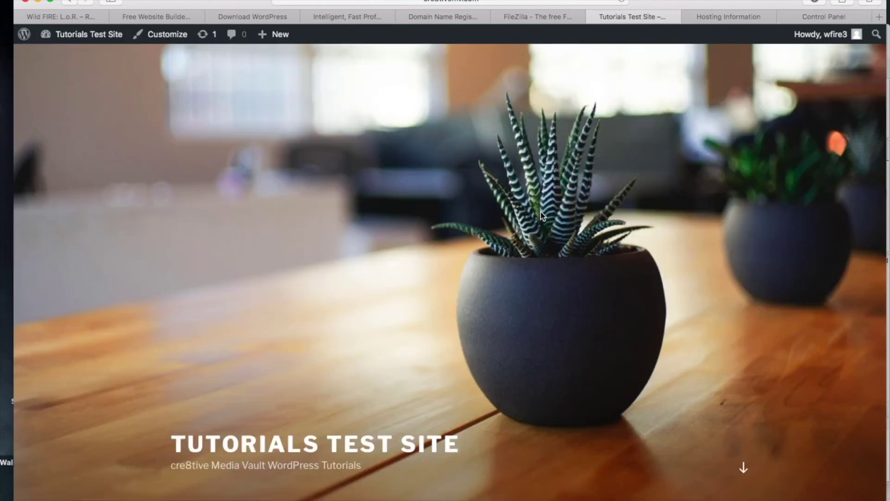